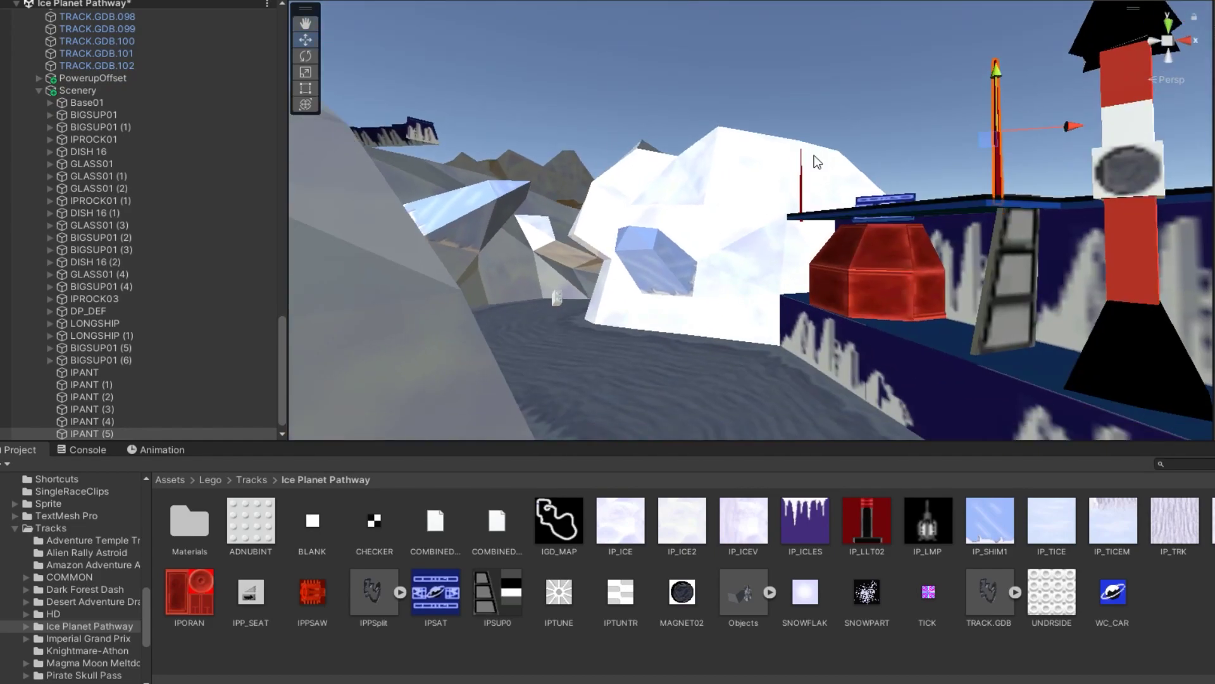
Duplicate the red IPANT antennas and place the copies at the corners of the small platform with the red dome
{"action": "left_click", "coordinate": [801, 181], "text": "shift"}
{"action": "right_click_drag", "start_coordinate": [823, 209], "coordinate": [792, 372]}
{"action": "key", "text": "ctrl+d"}
{"action": "left_click_drag", "start_coordinate": [1033, 307], "coordinate": [652, 91]}
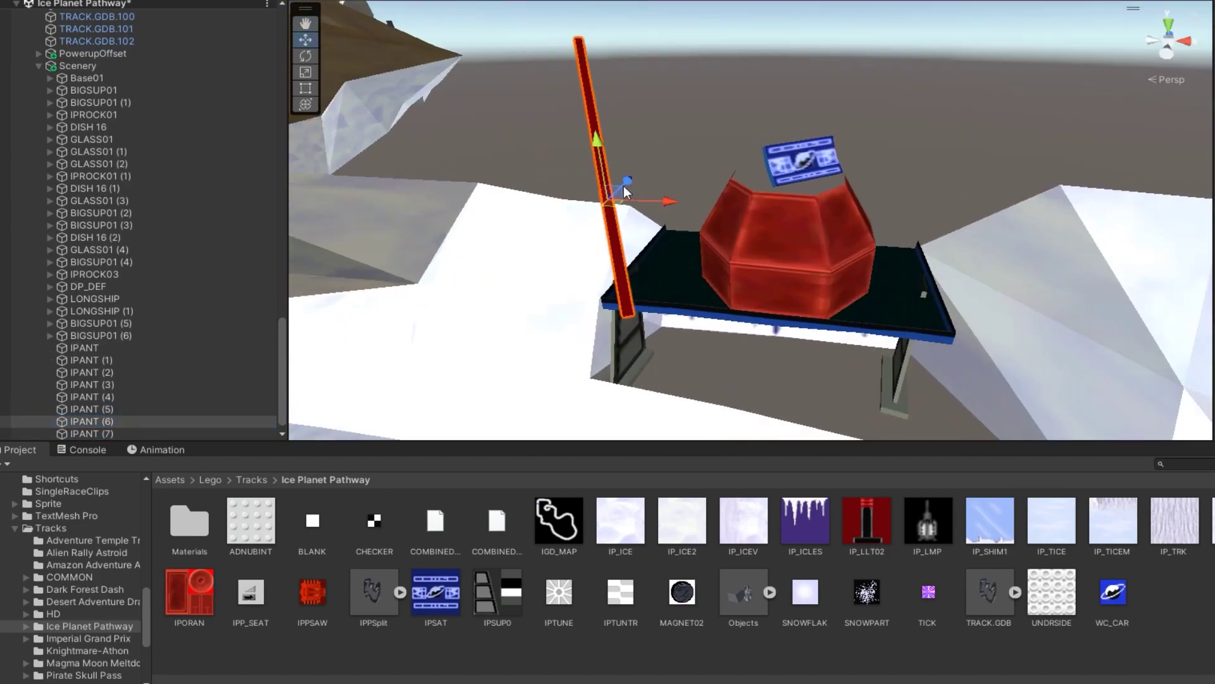
{"action": "left_click_drag", "start_coordinate": [624, 190], "coordinate": [667, 245]}
{"action": "right_click_drag", "start_coordinate": [667, 245], "coordinate": [798, 367]}
{"action": "key", "text": "Delete"}
{"action": "key", "text": "ctrl+d"}
{"action": "left_click_drag", "start_coordinate": [651, 175], "coordinate": [1019, 185]}
{"action": "right_click_drag", "start_coordinate": [1019, 184], "coordinate": [848, 203]}
{"action": "left_click_drag", "start_coordinate": [848, 209], "coordinate": [815, 210]}
{"action": "right_click_drag", "start_coordinate": [815, 210], "coordinate": [809, 291]}
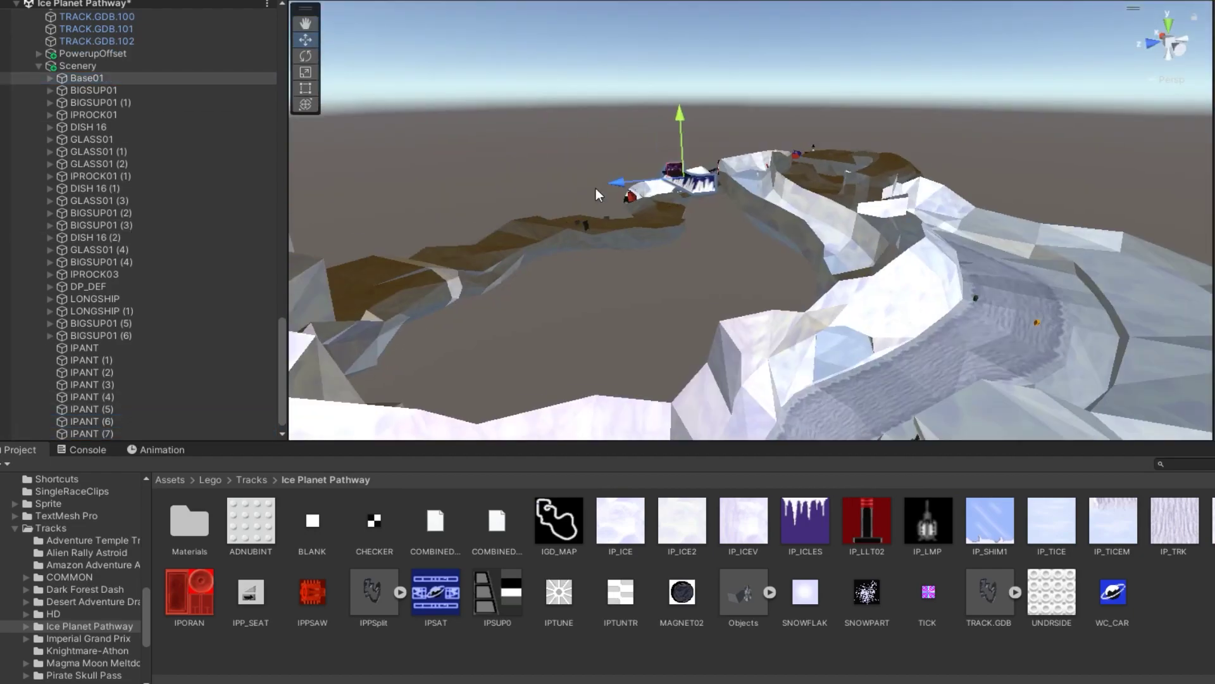
Move the Base01 building across the map to the snowy hillside beside the track
{"action": "left_click_drag", "start_coordinate": [617, 189], "coordinate": [921, 254]}
{"action": "right_click_drag", "start_coordinate": [921, 253], "coordinate": [961, 385]}
{"action": "scroll", "coordinate": [960, 385], "scroll_direction": "up", "scroll_amount": 2}
{"action": "middle_click_drag", "start_coordinate": [960, 385], "coordinate": [891, 211]}
{"action": "left_click_drag", "start_coordinate": [773, 215], "coordinate": [773, 270]}
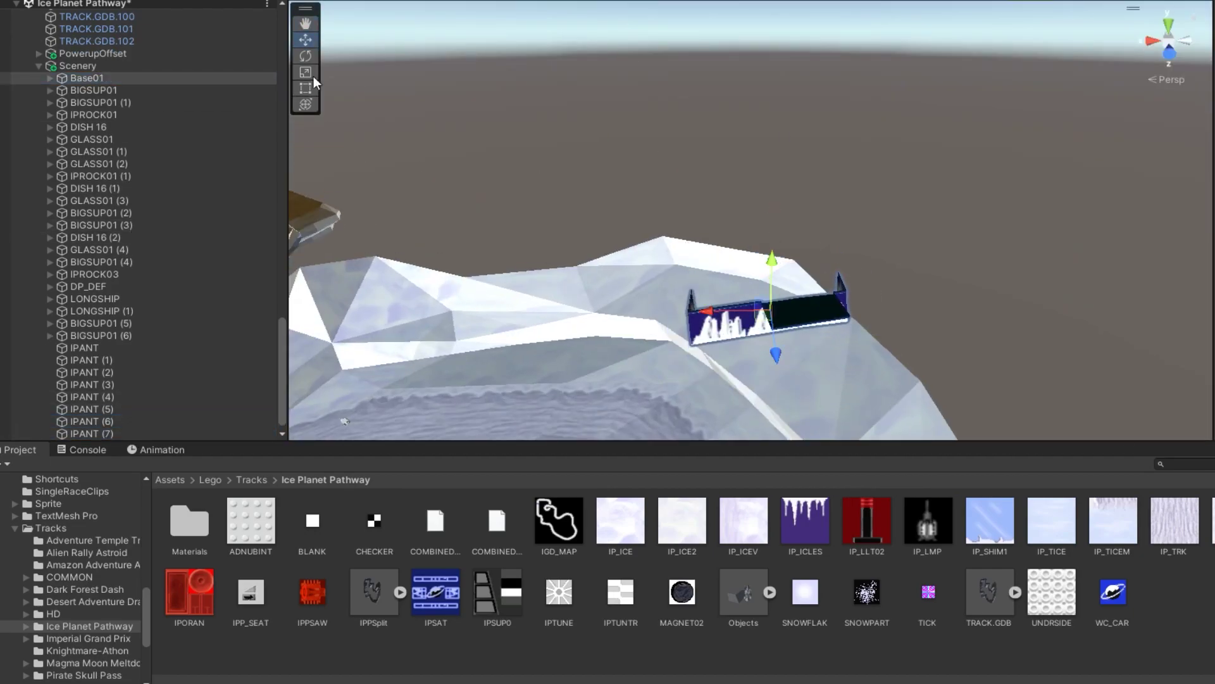
Adjust Base01's orientation and shift it along the snowy slope beside the track
{"action": "left_click", "coordinate": [306, 56]}
{"action": "scroll", "coordinate": [821, 212], "scroll_direction": "up", "scroll_amount": 2}
{"action": "middle_click_drag", "start_coordinate": [821, 213], "coordinate": [768, 57]}
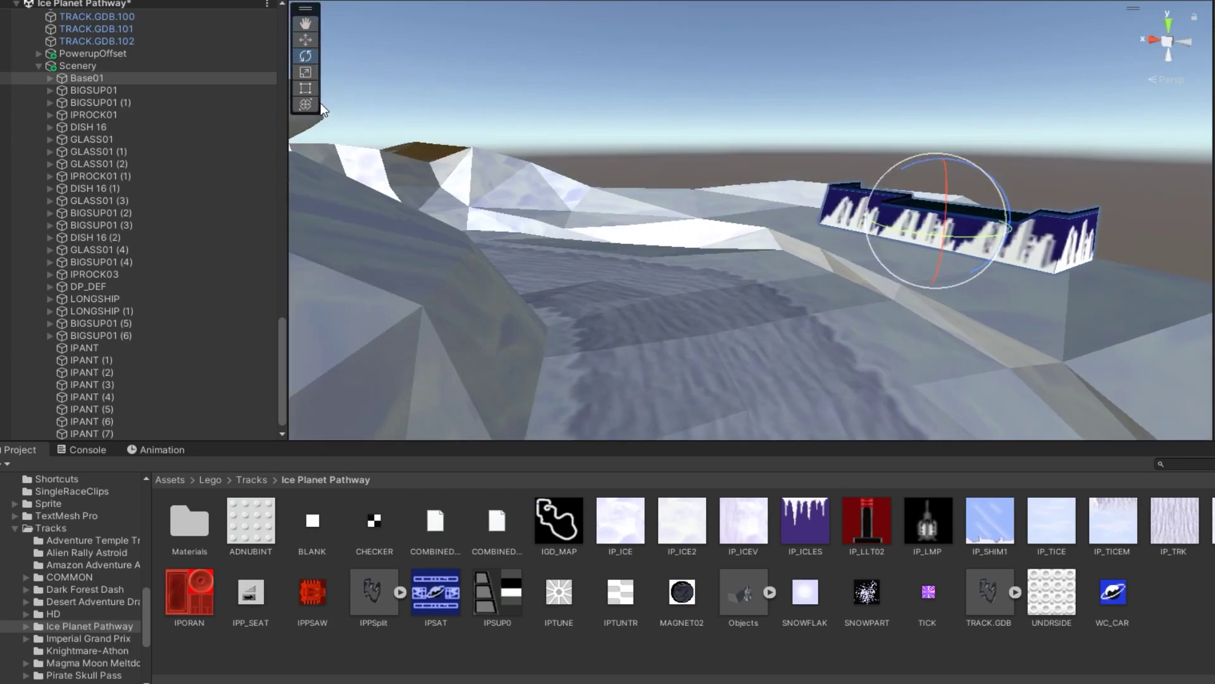
{"action": "key", "text": "w"}
{"action": "left_click_drag", "start_coordinate": [899, 209], "coordinate": [642, 200]}
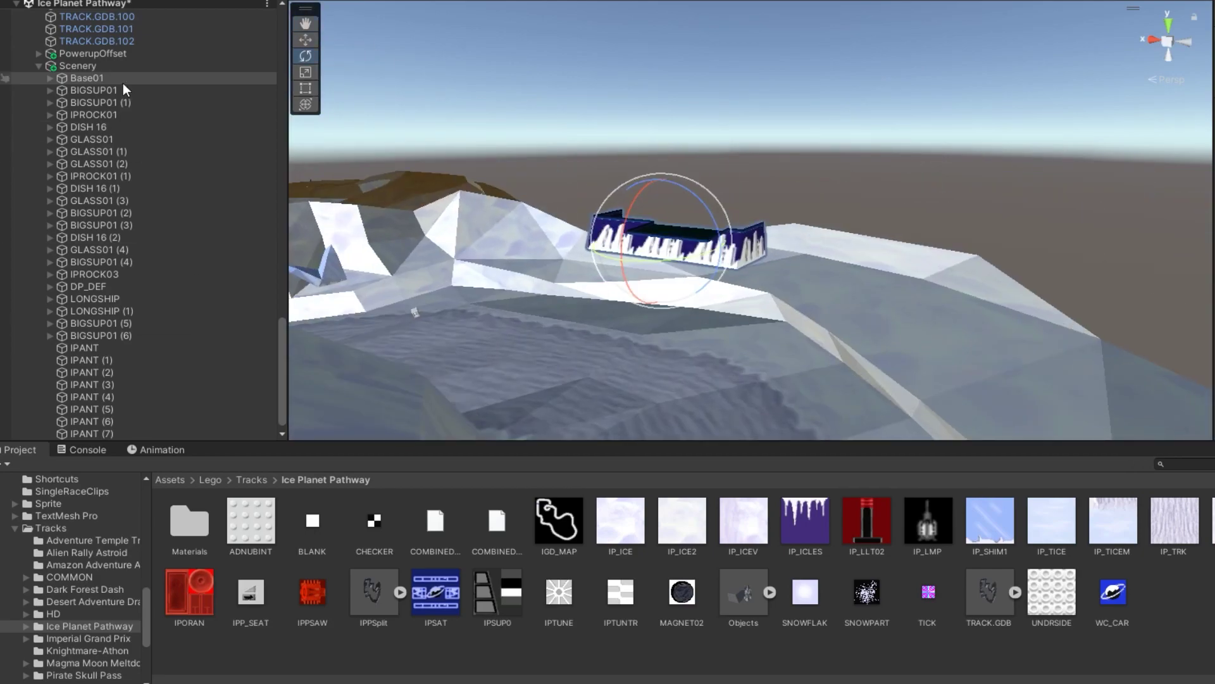
Fine-tune Base01's rotation and lower it onto the snow at the track's edge
{"action": "key", "text": "w"}
{"action": "right_click_drag", "start_coordinate": [332, 241], "coordinate": [304, 345]}
{"action": "middle_click_drag", "start_coordinate": [304, 344], "coordinate": [703, 342]}
{"action": "left_click_drag", "start_coordinate": [564, 174], "coordinate": [800, 221]}
{"action": "key", "text": "e"}
{"action": "mouse_move", "coordinate": [769, 222]}
{"action": "left_mouse_down"}
{"action": "mouse_move", "coordinate": [751, 230]}
{"action": "mouse_move", "coordinate": [763, 209]}
{"action": "left_mouse_up"}
{"action": "key", "text": "w"}
{"action": "mouse_move", "coordinate": [791, 222]}
{"action": "left_mouse_down"}
{"action": "mouse_move", "coordinate": [814, 244]}
{"action": "mouse_move", "coordinate": [792, 242]}
{"action": "left_mouse_up"}
{"action": "right_click_drag", "start_coordinate": [791, 242], "coordinate": [947, 249]}
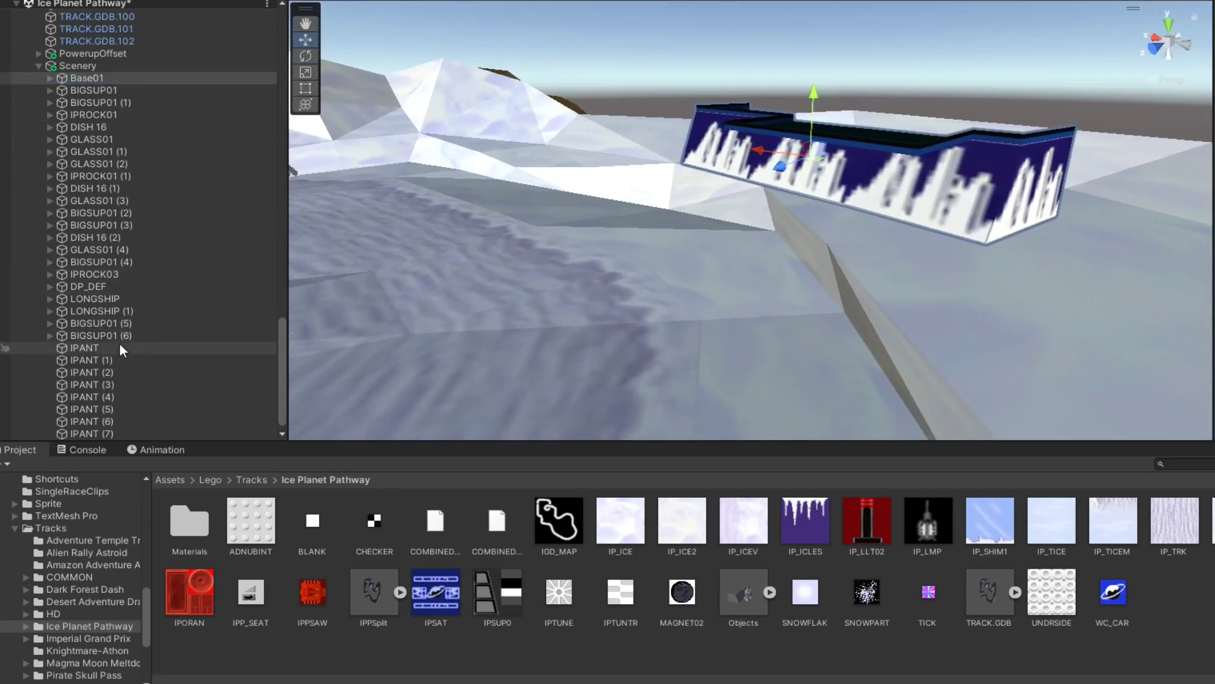
Duplicate the IPROCK01 (1) rocket and stand the copy on the corner of Base01
{"action": "left_click", "coordinate": [101, 176]}
{"action": "right_click_drag", "start_coordinate": [795, 184], "coordinate": [662, 143]}
{"action": "key", "text": "ctrl+d"}
{"action": "left_click_drag", "start_coordinate": [661, 142], "coordinate": [1019, 225]}
{"action": "right_click_drag", "start_coordinate": [1019, 225], "coordinate": [820, 183]}
{"action": "scroll", "coordinate": [817, 222], "scroll_direction": "up", "scroll_amount": 3}
{"action": "key", "text": "e"}
{"action": "key", "text": "w"}
{"action": "left_click_drag", "start_coordinate": [821, 181], "coordinate": [821, 154]}
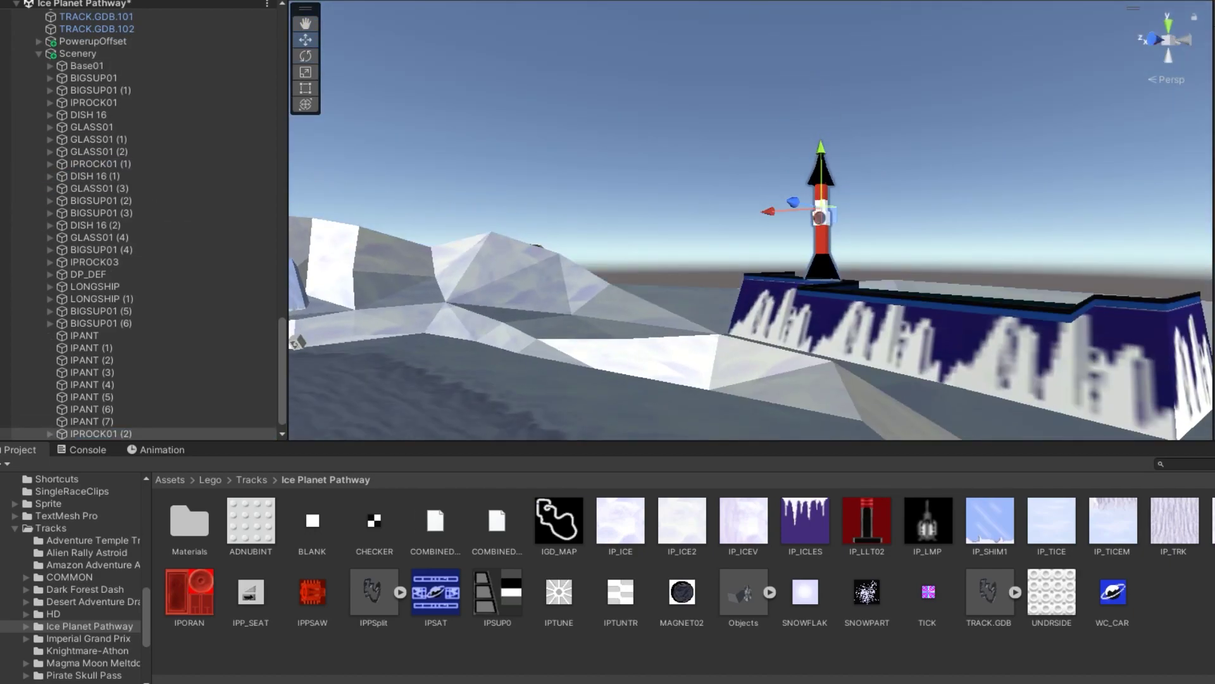
Duplicate the DISH 16 (2) dish and its red GLASS01 dome and move the copies over to Base01
{"action": "double_click", "coordinate": [103, 226]}
{"action": "key", "text": "ctrl+d"}
{"action": "right_click_drag", "start_coordinate": [443, 190], "coordinate": [545, 212]}
{"action": "left_click_drag", "start_coordinate": [545, 213], "coordinate": [1115, 266]}
{"action": "left_click", "coordinate": [152, 435]}
{"action": "scroll", "coordinate": [152, 435], "scroll_direction": "down", "scroll_amount": 1}
{"action": "left_click", "coordinate": [152, 422], "text": "shift"}
{"action": "key", "text": "f"}
Rotate the copied dish and red dome together to line up with Base01's platform
{"action": "right_click_drag", "start_coordinate": [823, 266], "coordinate": [855, 190]}
{"action": "key", "text": "e"}
{"action": "right_click_drag", "start_coordinate": [815, 71], "coordinate": [777, 229]}
{"action": "left_click_drag", "start_coordinate": [777, 229], "coordinate": [802, 241]}
{"action": "key", "text": "w"}
{"action": "key", "text": "e"}
Duplicate the dish and red dome on Base01 once more and place the second pair beside the first
{"action": "key", "text": "ctrl+d"}
{"action": "key", "text": "w"}
{"action": "left_click_drag", "start_coordinate": [737, 216], "coordinate": [852, 221]}
{"action": "middle_click_drag", "start_coordinate": [852, 221], "coordinate": [760, 178]}
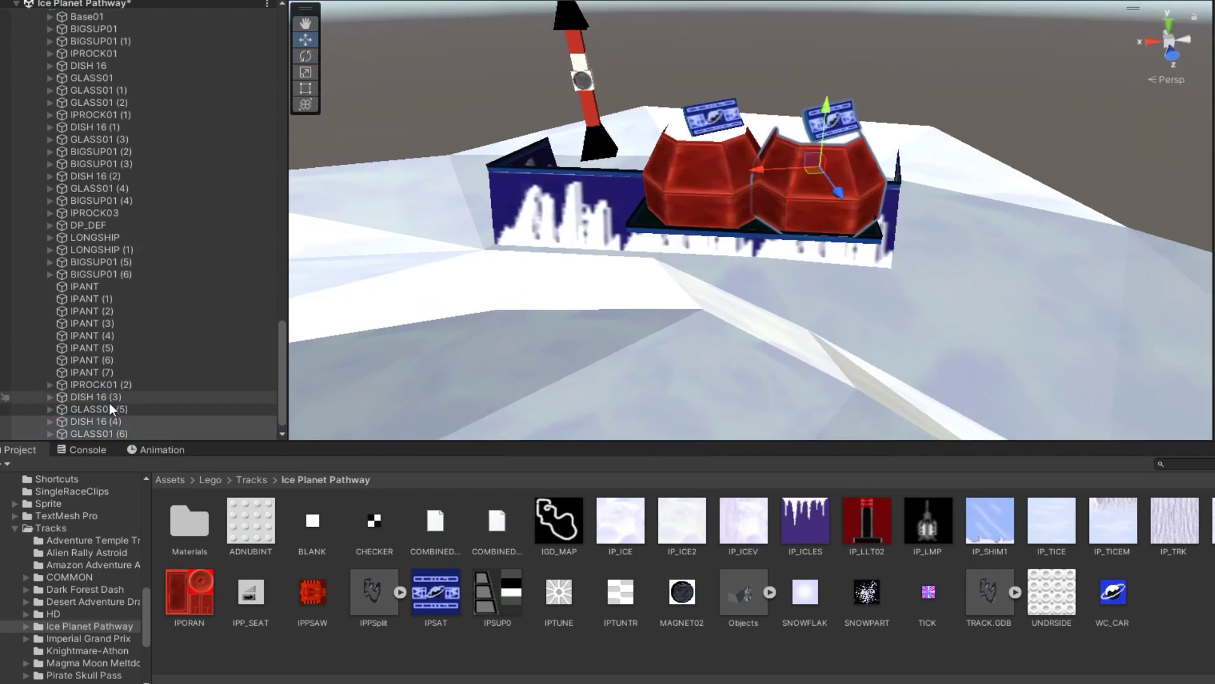
{"action": "left_click", "coordinate": [108, 399], "text": "shift"}
{"action": "left_click_drag", "start_coordinate": [823, 401], "coordinate": [823, 330], "text": "alt"}
{"action": "left_click", "coordinate": [217, 424]}
{"action": "left_click_drag", "start_coordinate": [823, 190], "coordinate": [874, 279], "text": "alt"}
{"action": "left_click", "coordinate": [130, 409]}
{"action": "left_click", "coordinate": [130, 399], "text": "shift"}
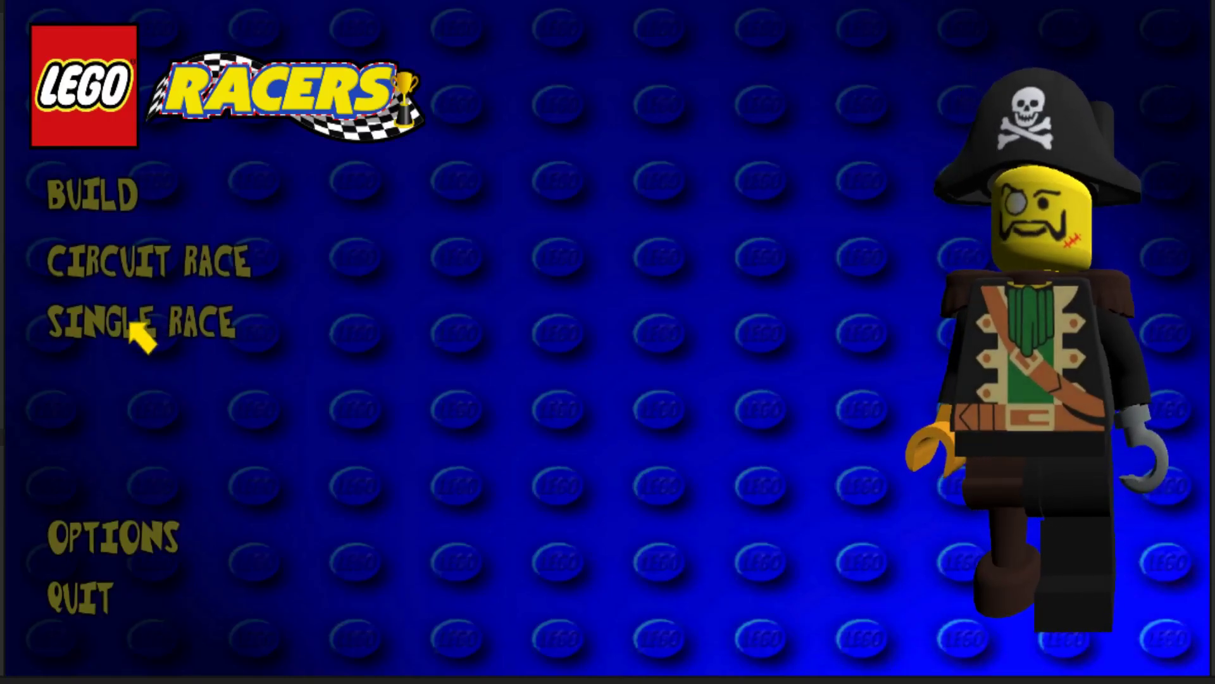
Start a single race on Imperial Grand Prix and test-drive the kart through the first stretch of the track
{"action": "left_click", "coordinate": [128, 325]}
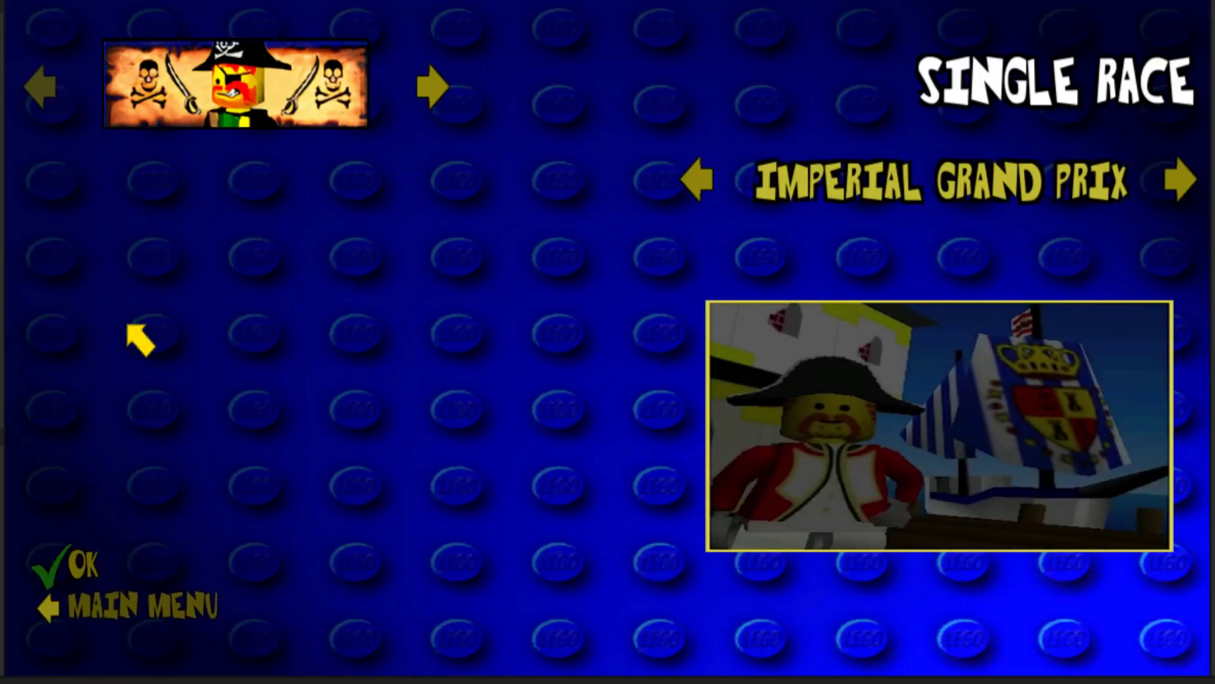
{"action": "left_click", "coordinate": [76, 560]}
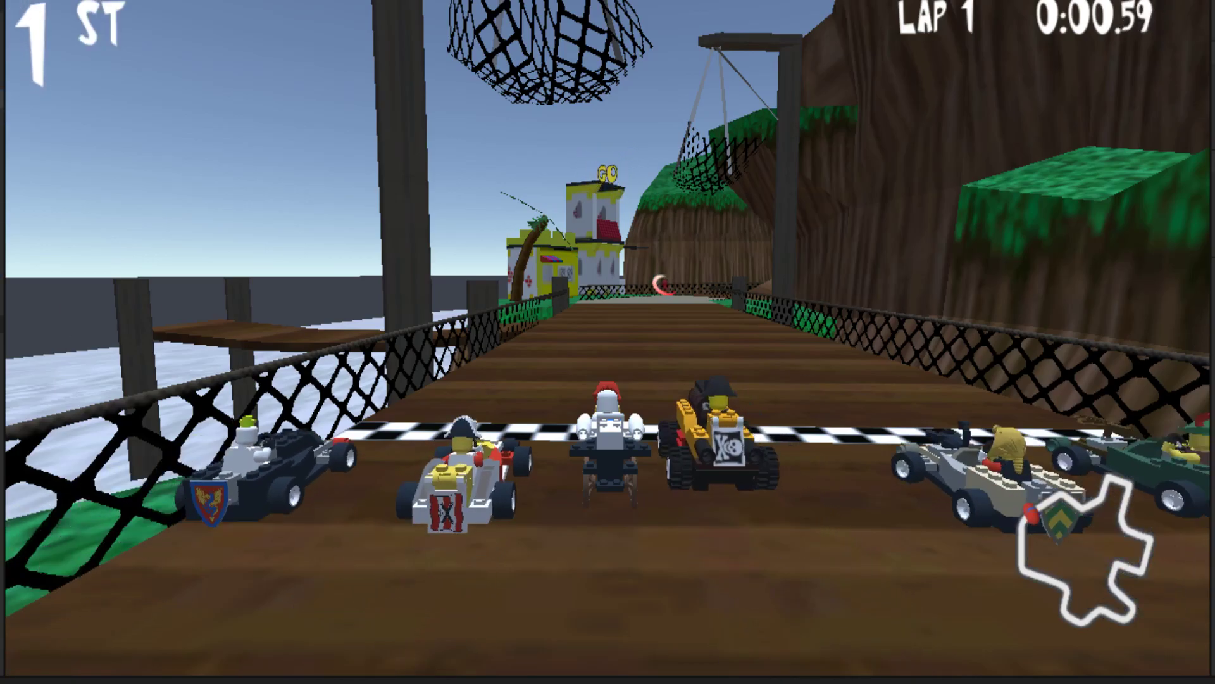
{"action": "key", "text": "Up"}
{"action": "key", "text": "Left"}
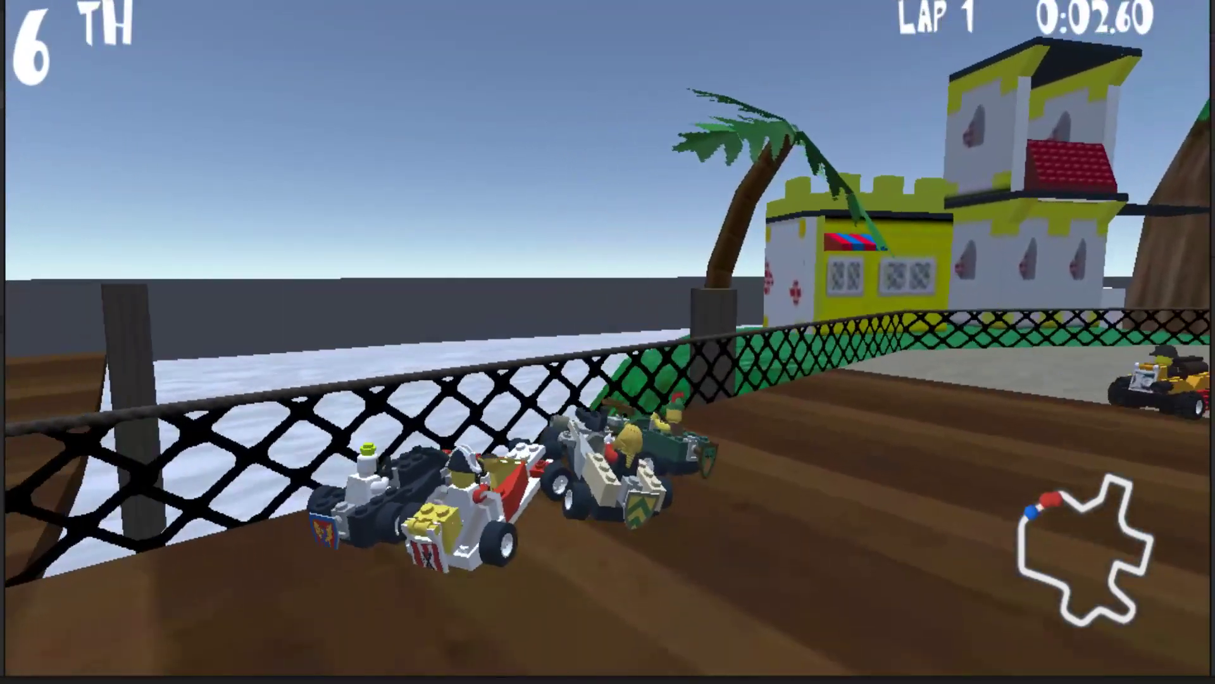
{"action": "key", "text": "Right"}
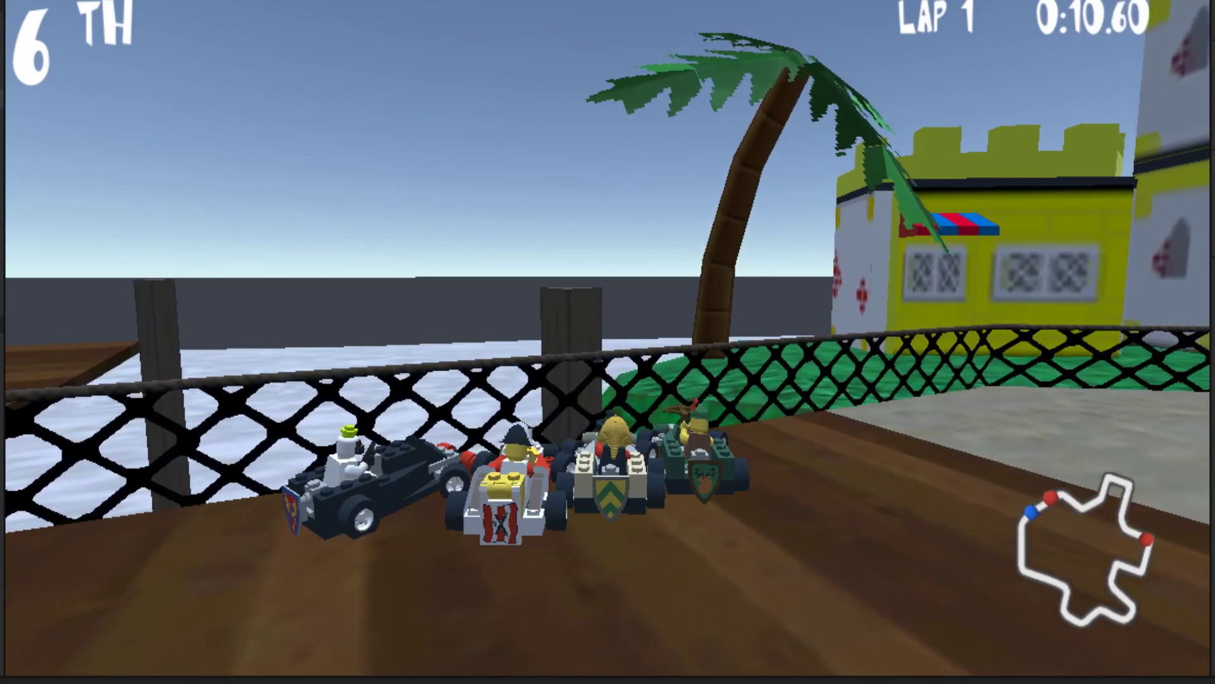
{"action": "key", "text": "Right"}
{"action": "key", "text": "Up"}
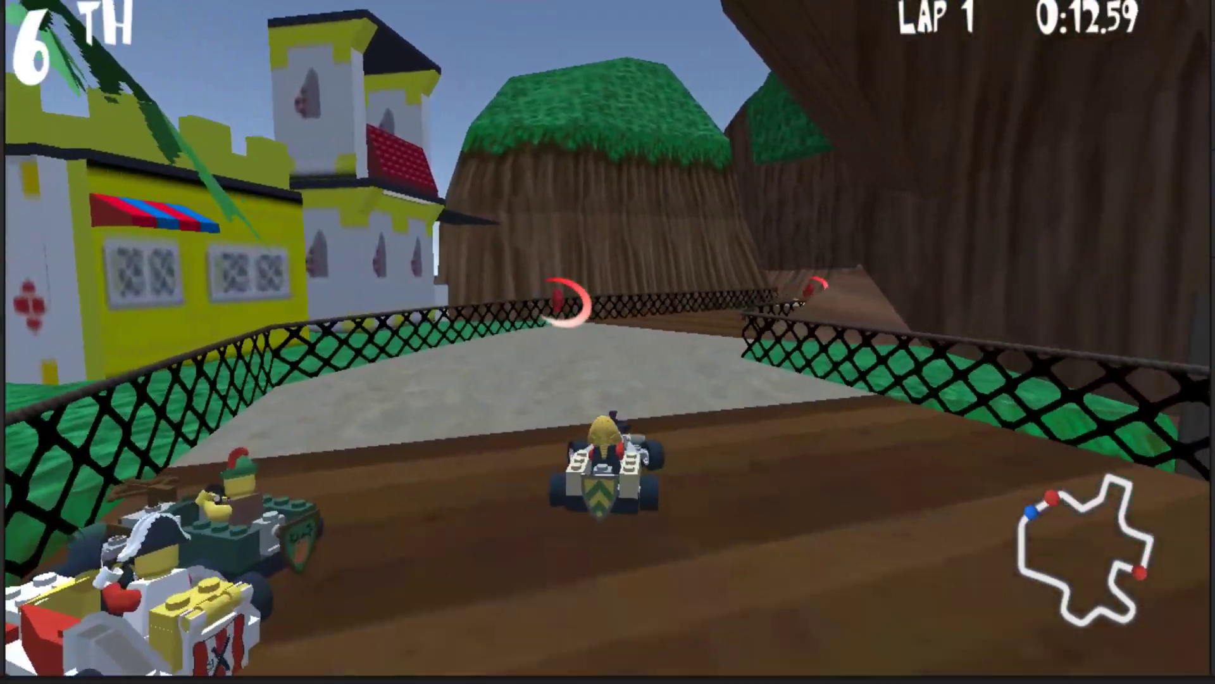
{"action": "key", "text": "Right"}
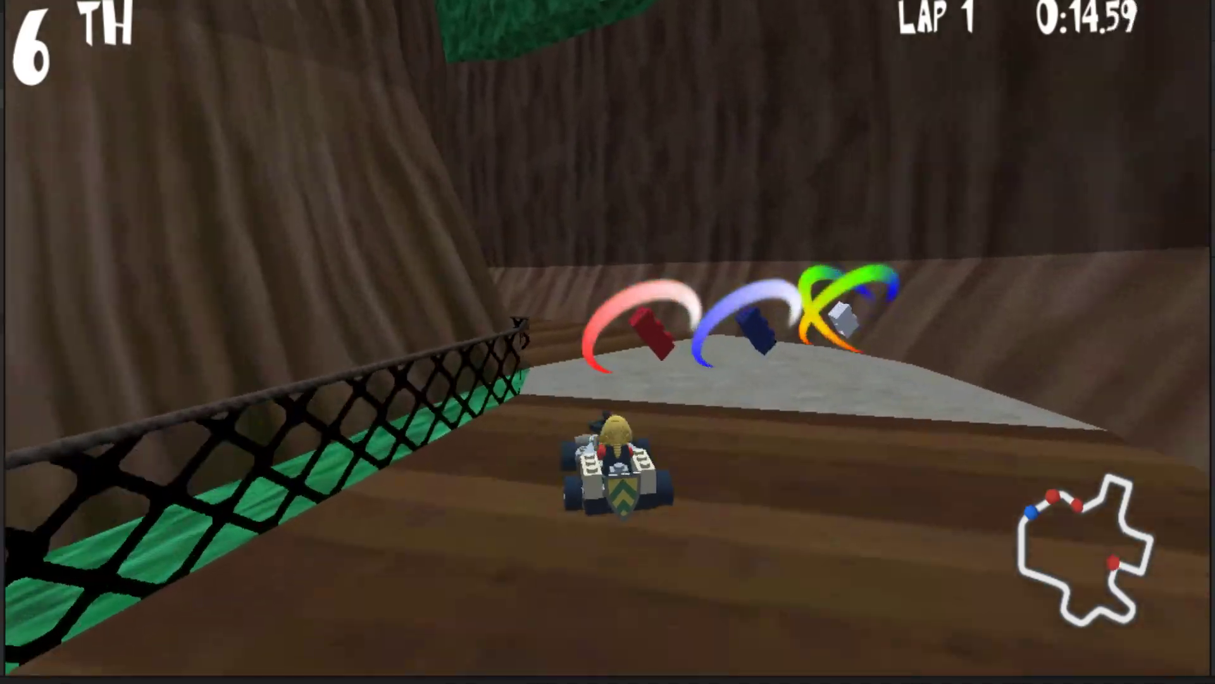
{"action": "key", "text": "Left"}
{"action": "key", "text": "Left"}
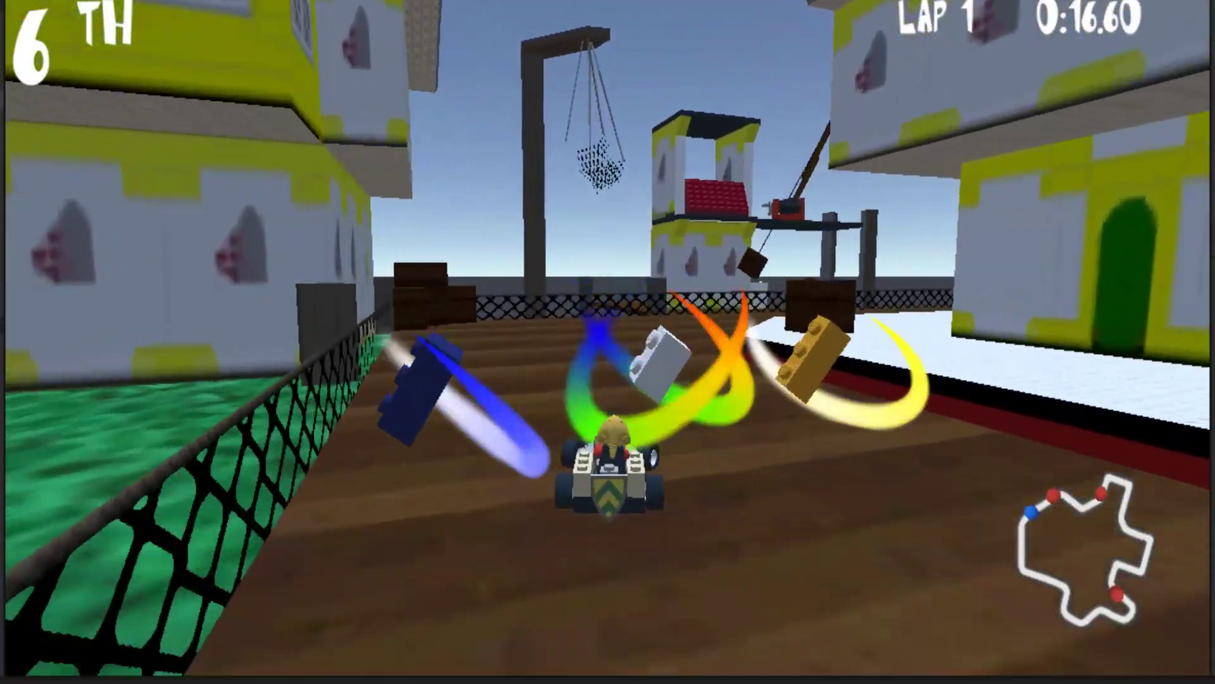
{"action": "key", "text": "Right"}
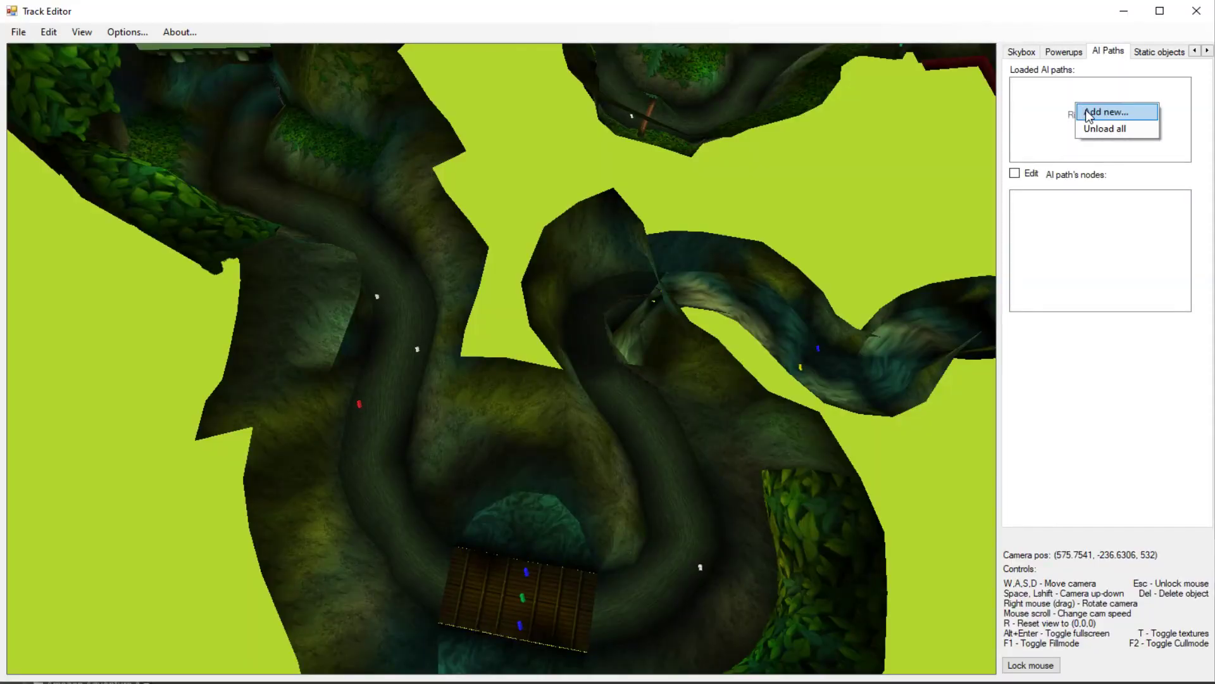
Load the AI path R1_F_0.RRB from the RACEC1R2 folder in Track Editor and view it along the track
{"action": "left_click", "coordinate": [1107, 112]}
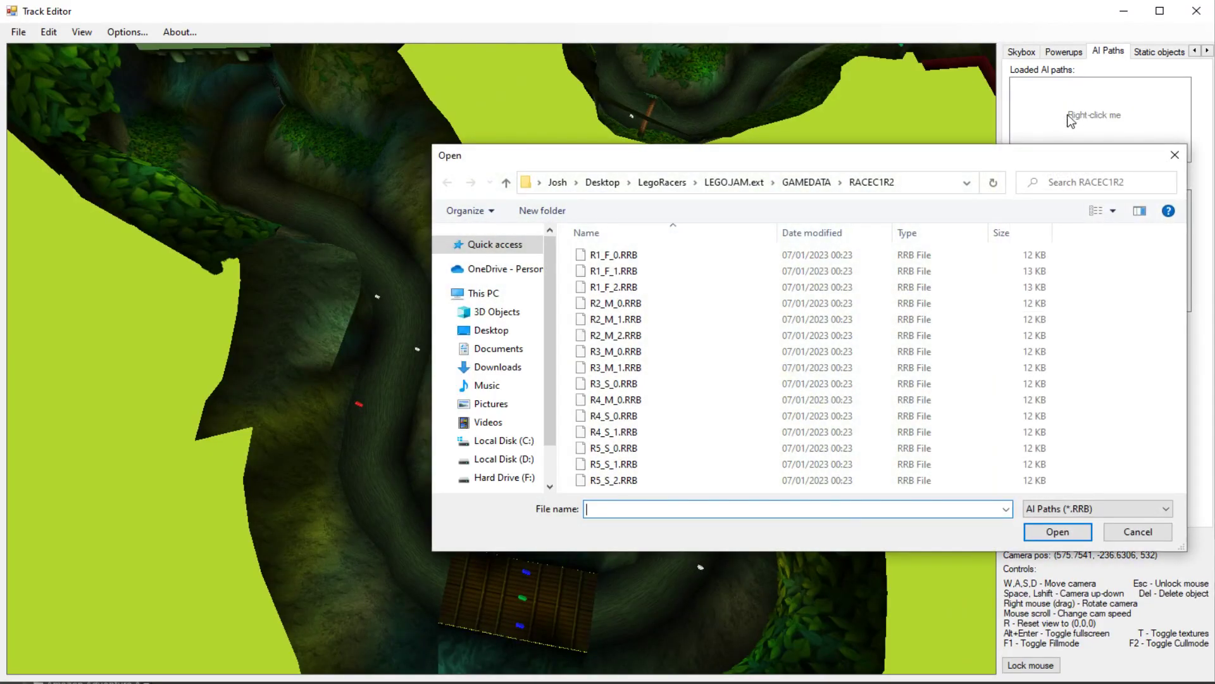
{"action": "left_click", "coordinate": [626, 256]}
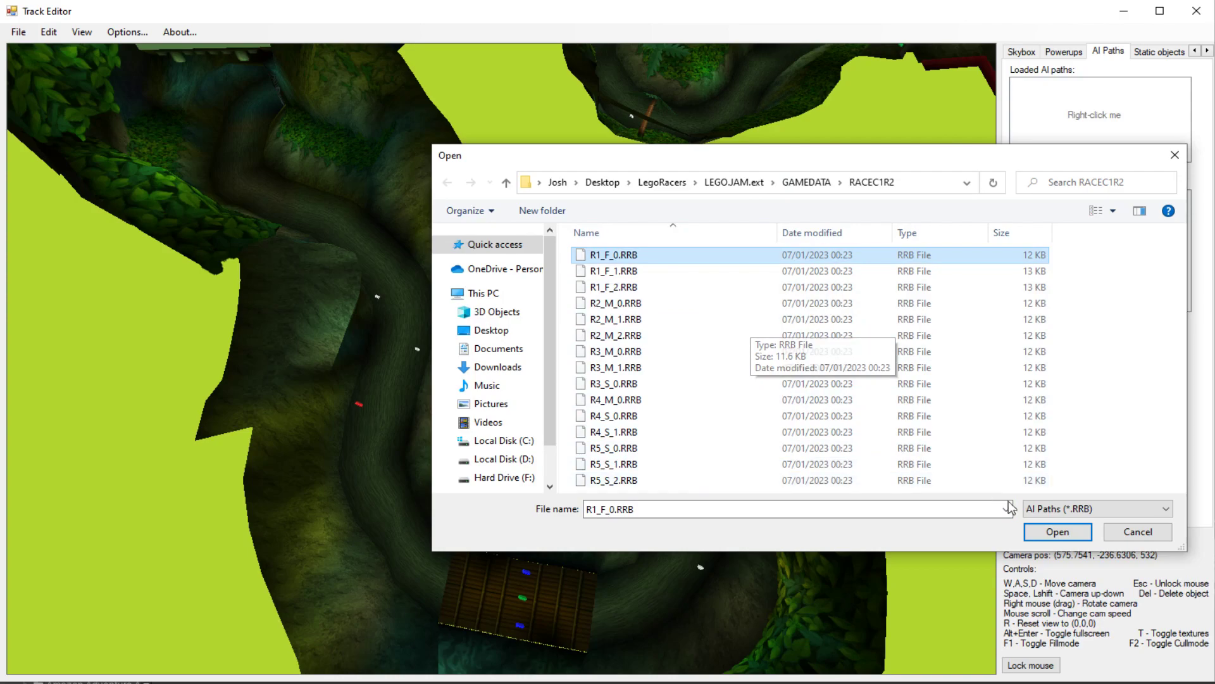
{"action": "left_click", "coordinate": [1051, 534]}
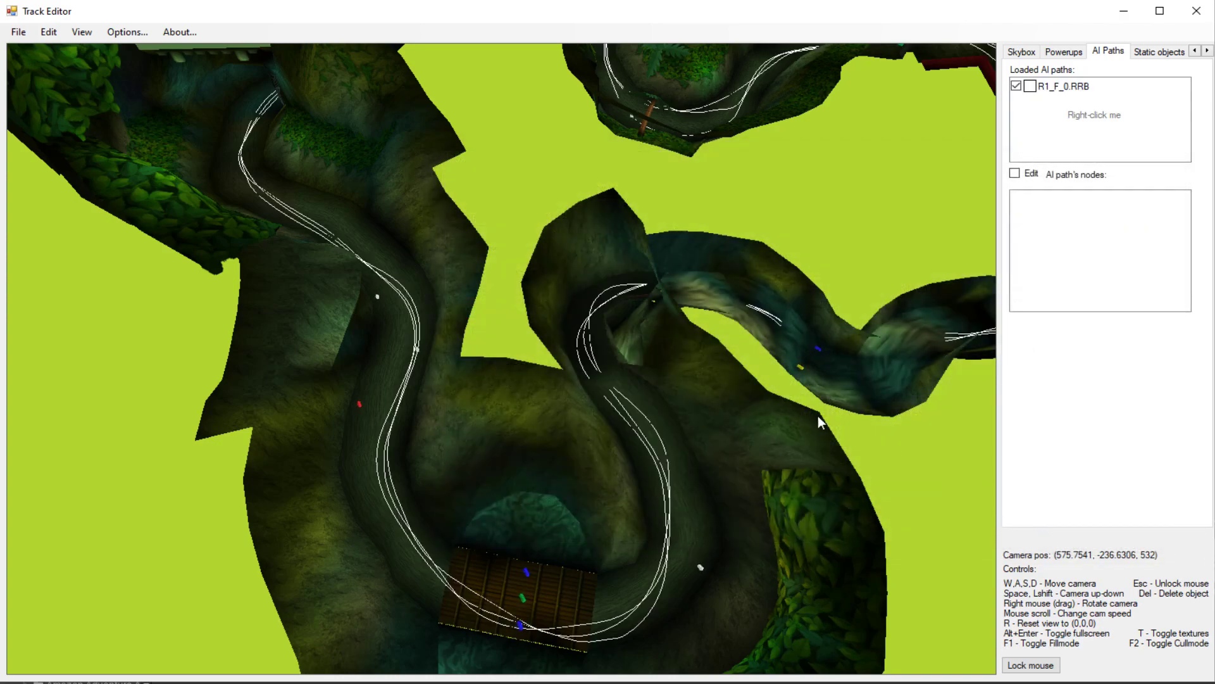
{"action": "right_click_drag", "start_coordinate": [804, 414], "coordinate": [525, 340]}
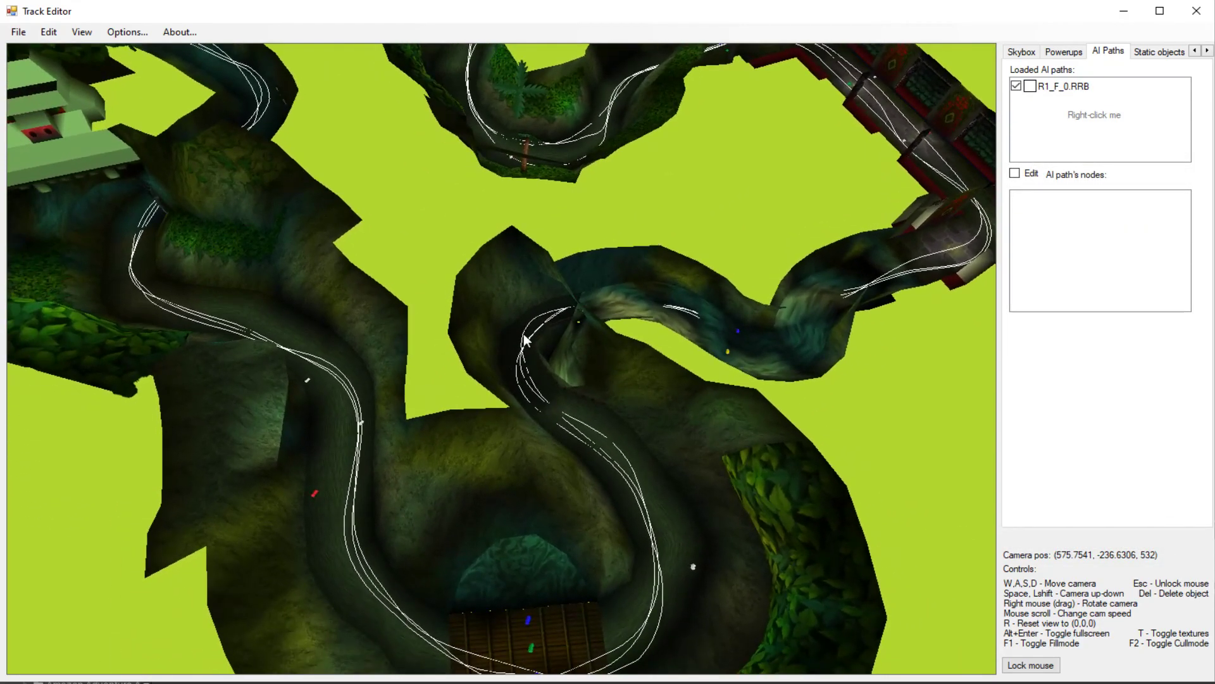
Change the display colour of the R1_F_0.RRB path to pink
{"action": "right_click", "coordinate": [1031, 88]}
{"action": "left_click", "coordinate": [1089, 132]}
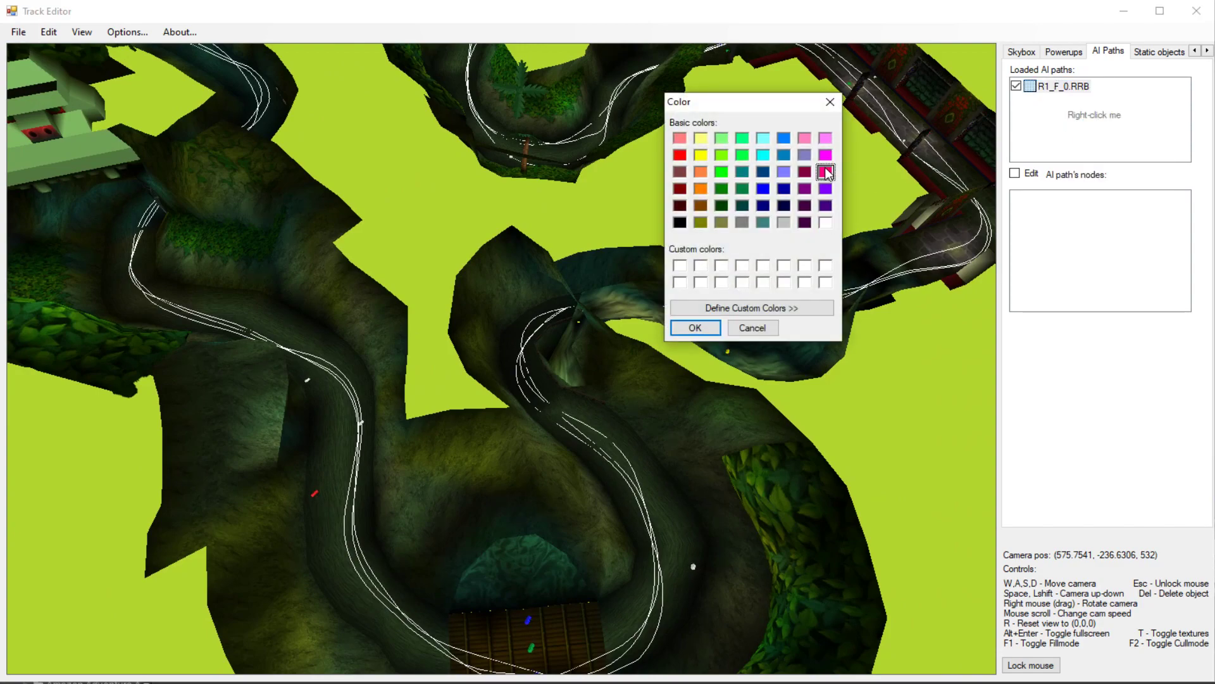
{"action": "left_click", "coordinate": [695, 327]}
{"action": "key", "text": "w"}
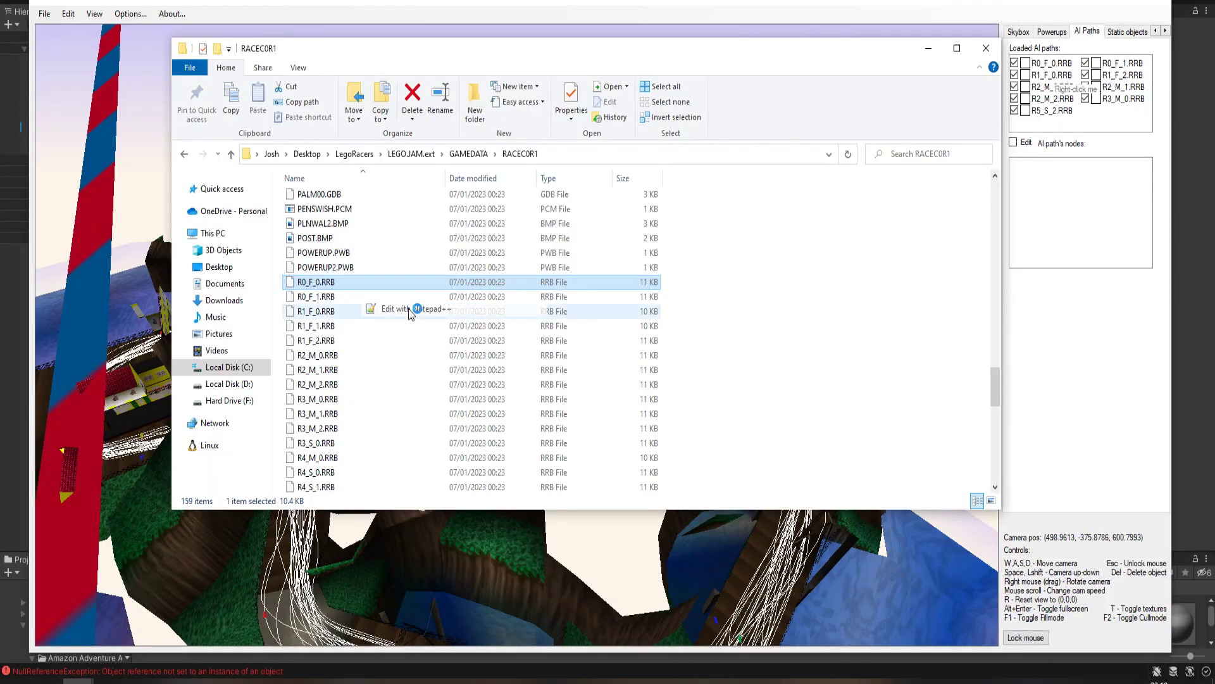
Open R0_F_0.RRB from the RACEC0R1 folder in Notepad++, look through its raw contents and close the editor
{"action": "left_click_drag", "start_coordinate": [402, 310], "coordinate": [443, 380]}
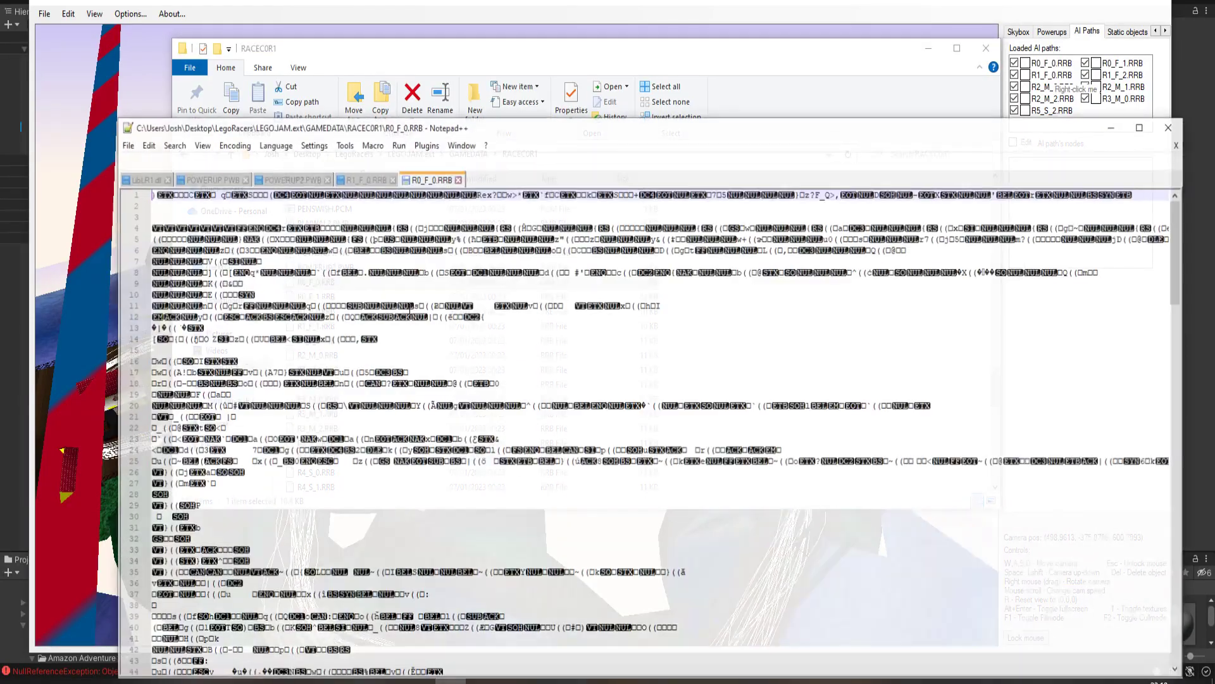
{"action": "scroll", "coordinate": [462, 406], "scroll_direction": "down", "scroll_amount": 20}
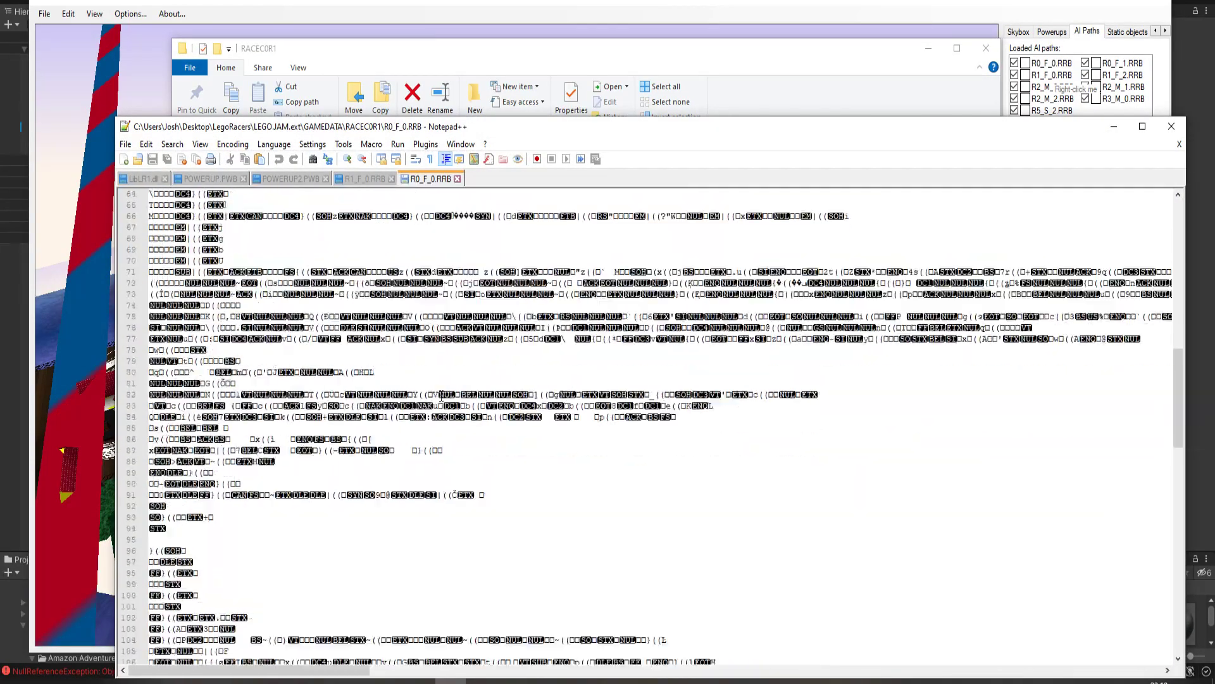
{"action": "scroll", "coordinate": [463, 406], "scroll_direction": "down", "scroll_amount": 5}
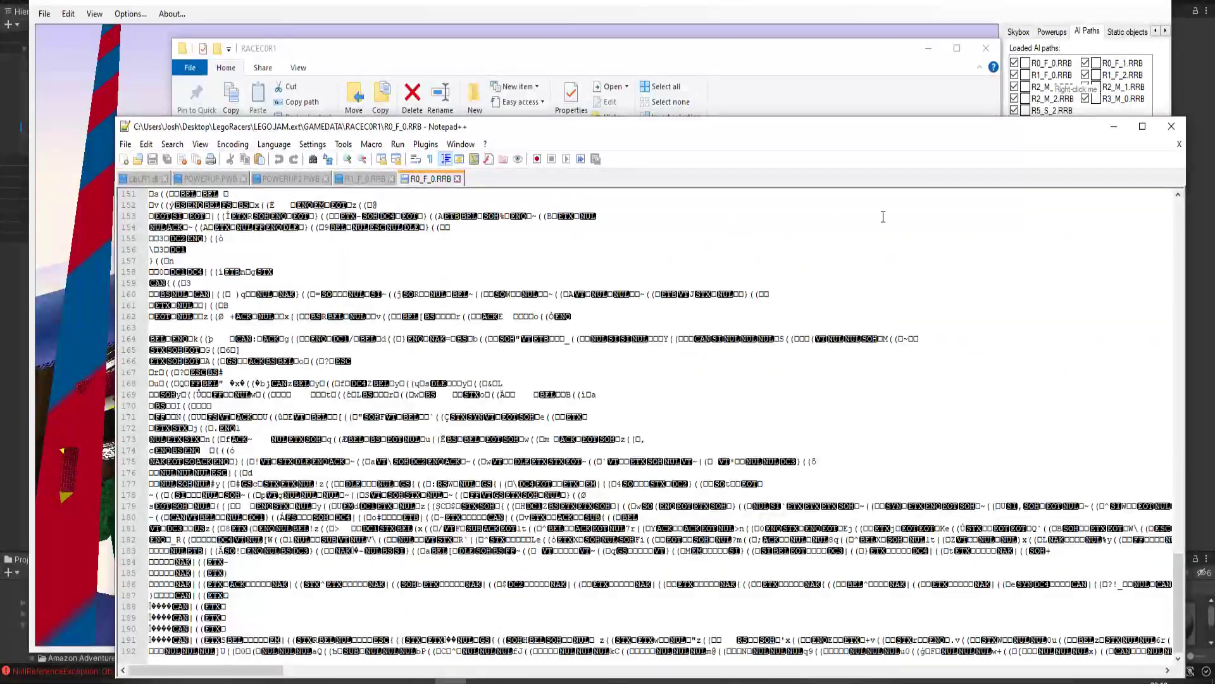
{"action": "left_click", "coordinate": [1172, 126]}
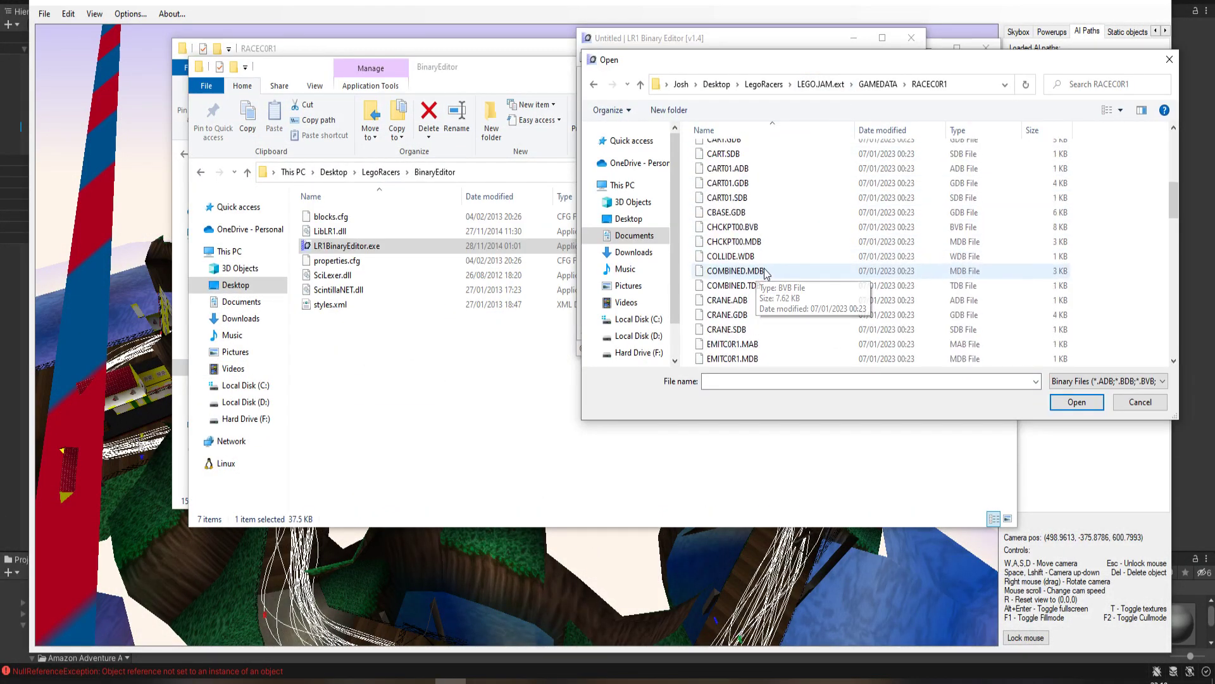
Open R0_F_0.RRB from the RACEC0R1 folder in LR1 Binary Editor
{"action": "scroll", "coordinate": [773, 310], "scroll_direction": "down", "scroll_amount": 10}
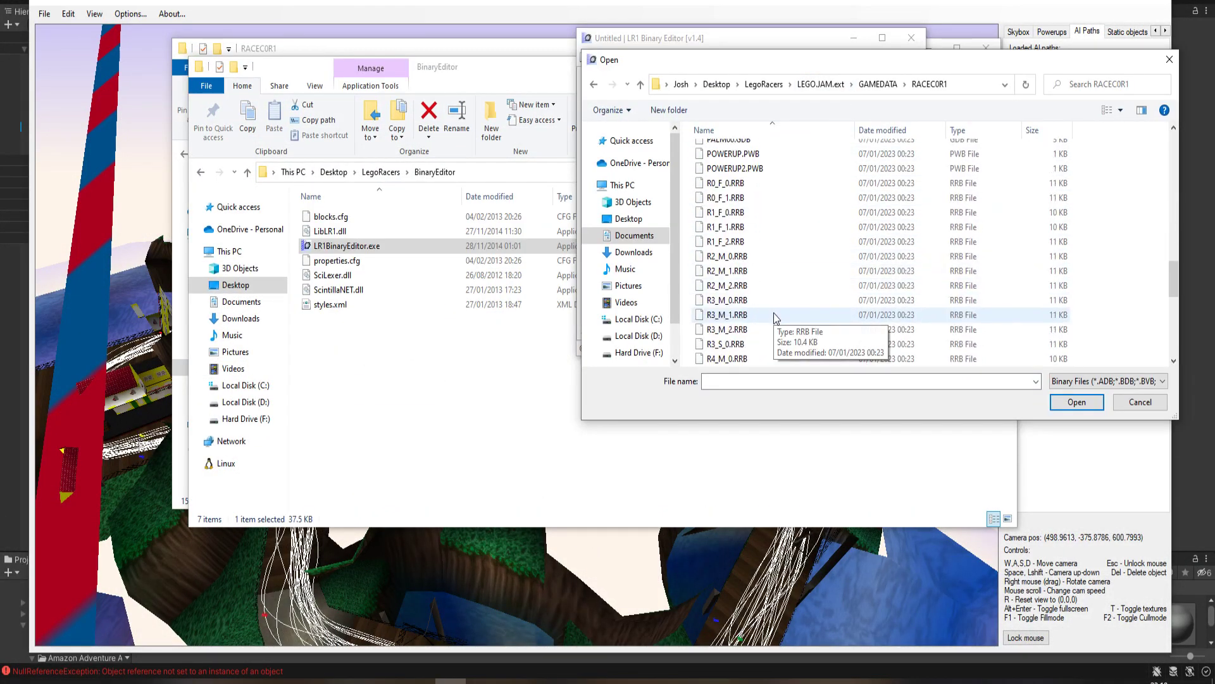
{"action": "left_click", "coordinate": [823, 183]}
{"action": "left_click", "coordinate": [1082, 402]}
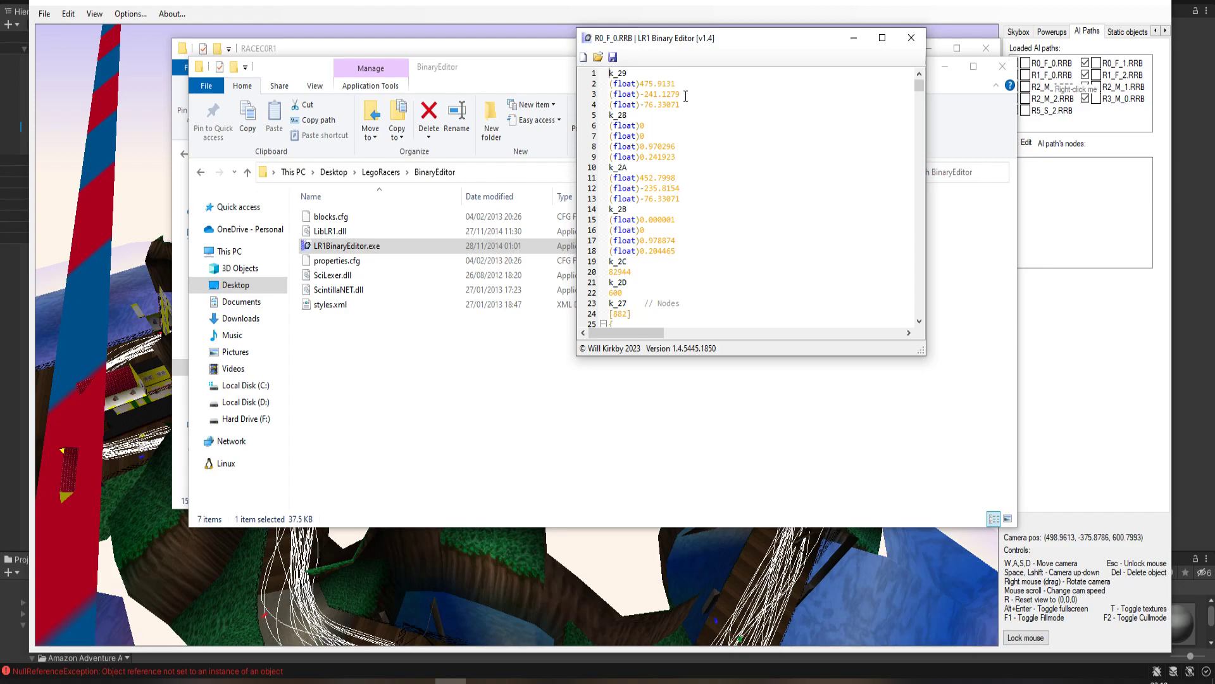
Examine the k_29 float values in R0_F_0.RRB, enlarge the window and look through the node values below
{"action": "left_click_drag", "start_coordinate": [689, 105], "coordinate": [640, 83]}
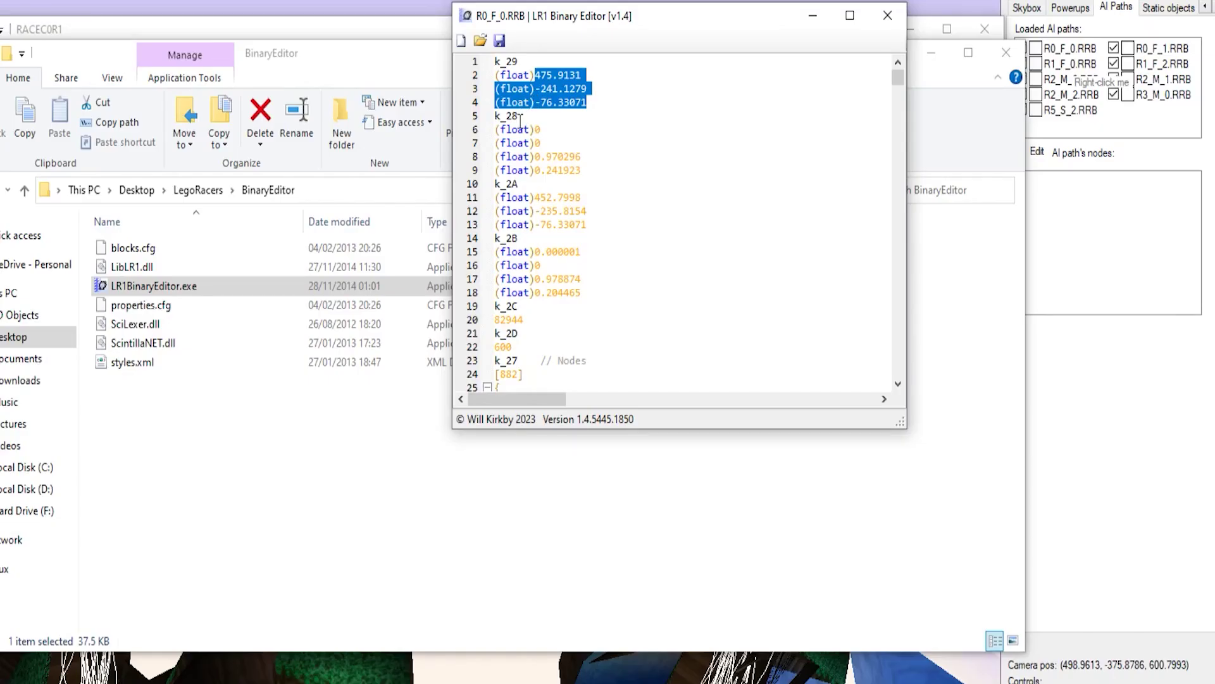
{"action": "left_click", "coordinate": [571, 187]}
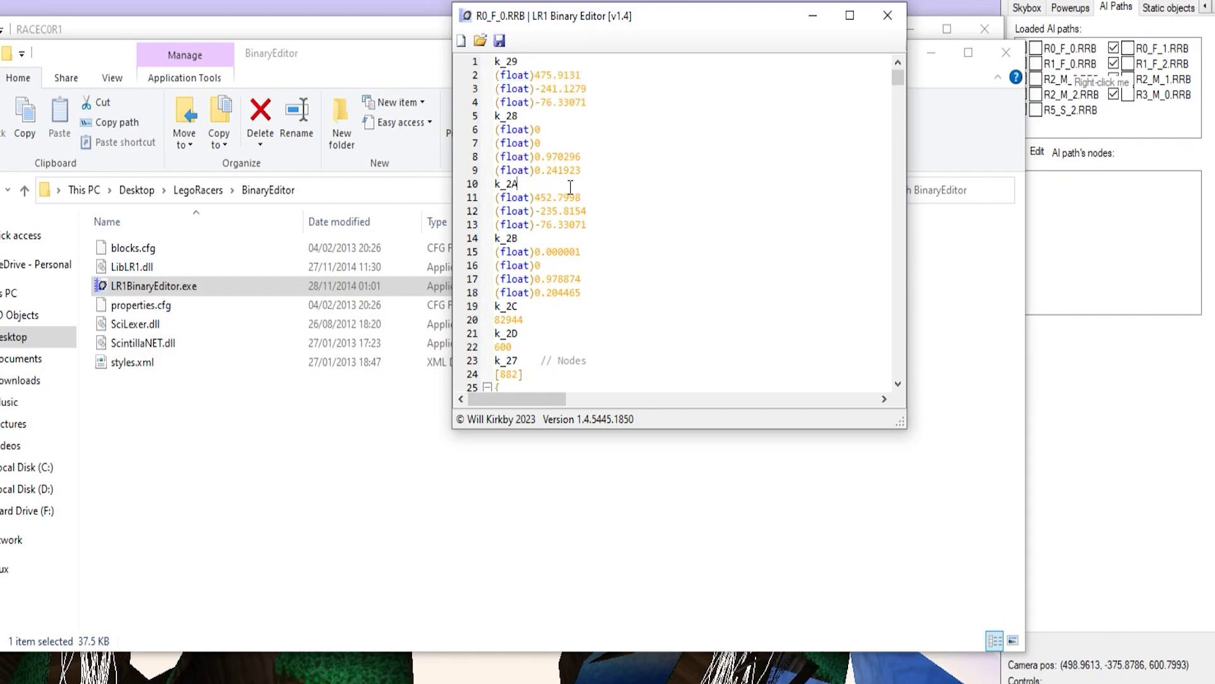
{"action": "scroll", "coordinate": [571, 188], "scroll_direction": "down", "scroll_amount": 4}
{"action": "left_click_drag", "start_coordinate": [897, 83], "coordinate": [898, 186]}
{"action": "left_click_drag", "start_coordinate": [454, 431], "coordinate": [13, 682]}
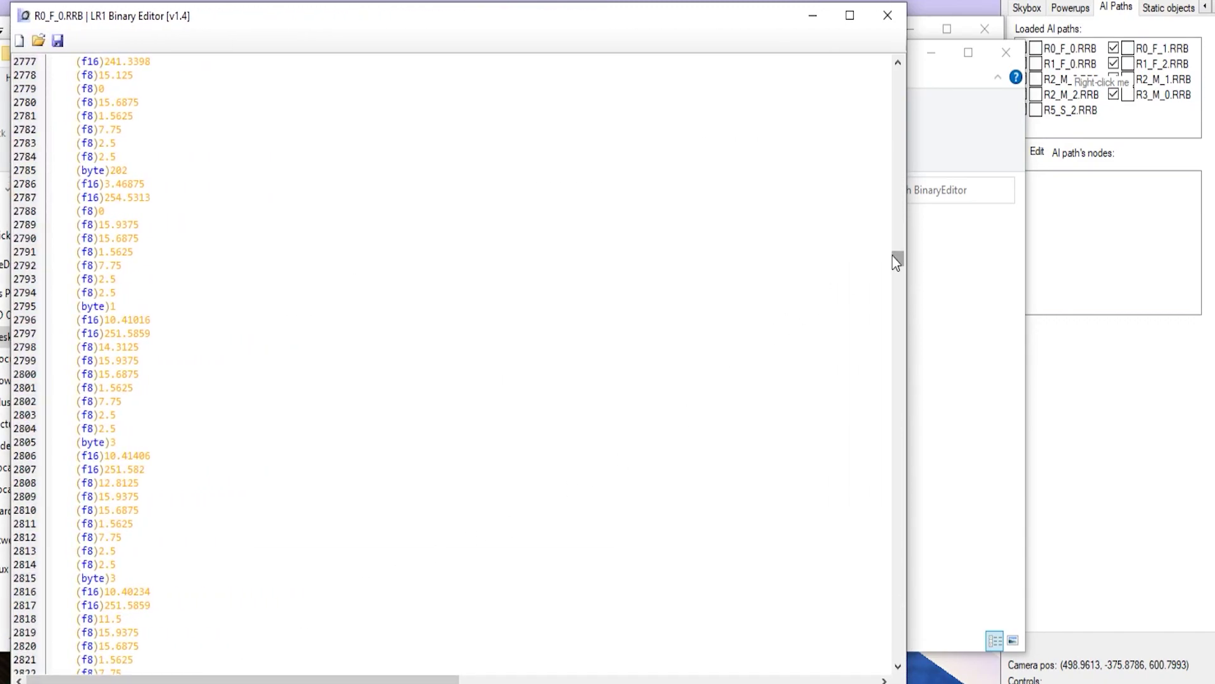
{"action": "left_click_drag", "start_coordinate": [897, 262], "coordinate": [899, 672]}
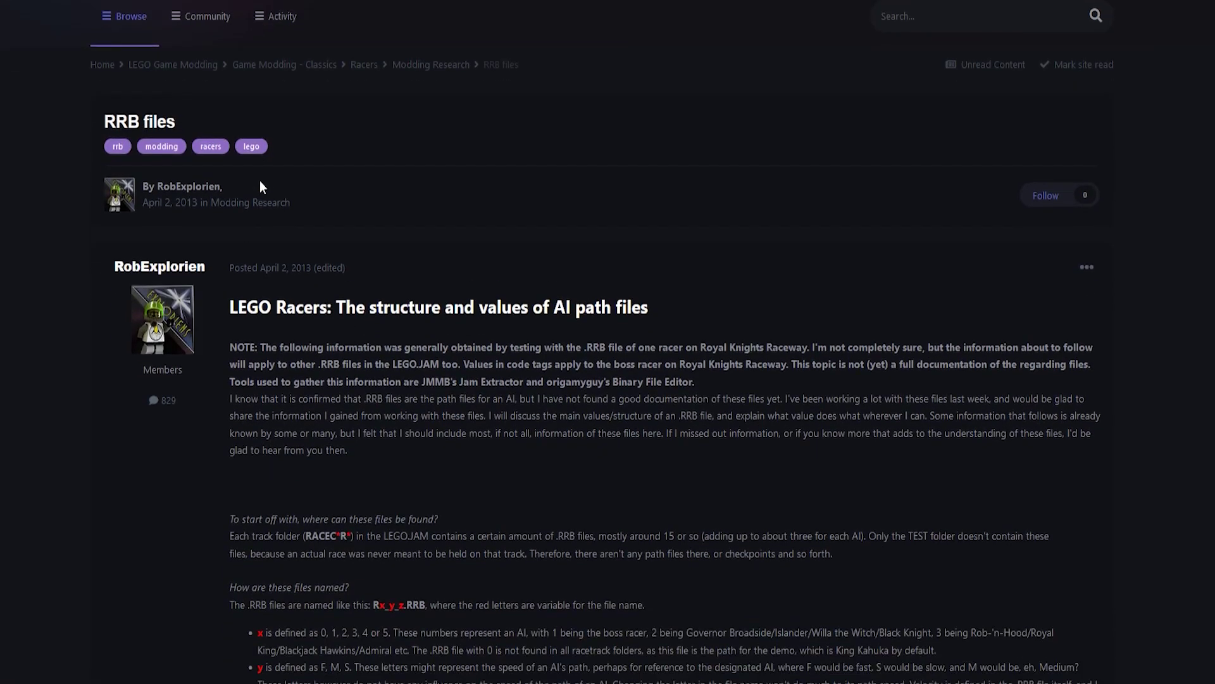
Read the "RRB files" forum topic on where AI path files are found and how they are named
{"action": "scroll", "coordinate": [260, 180], "scroll_direction": "down", "scroll_amount": 4}
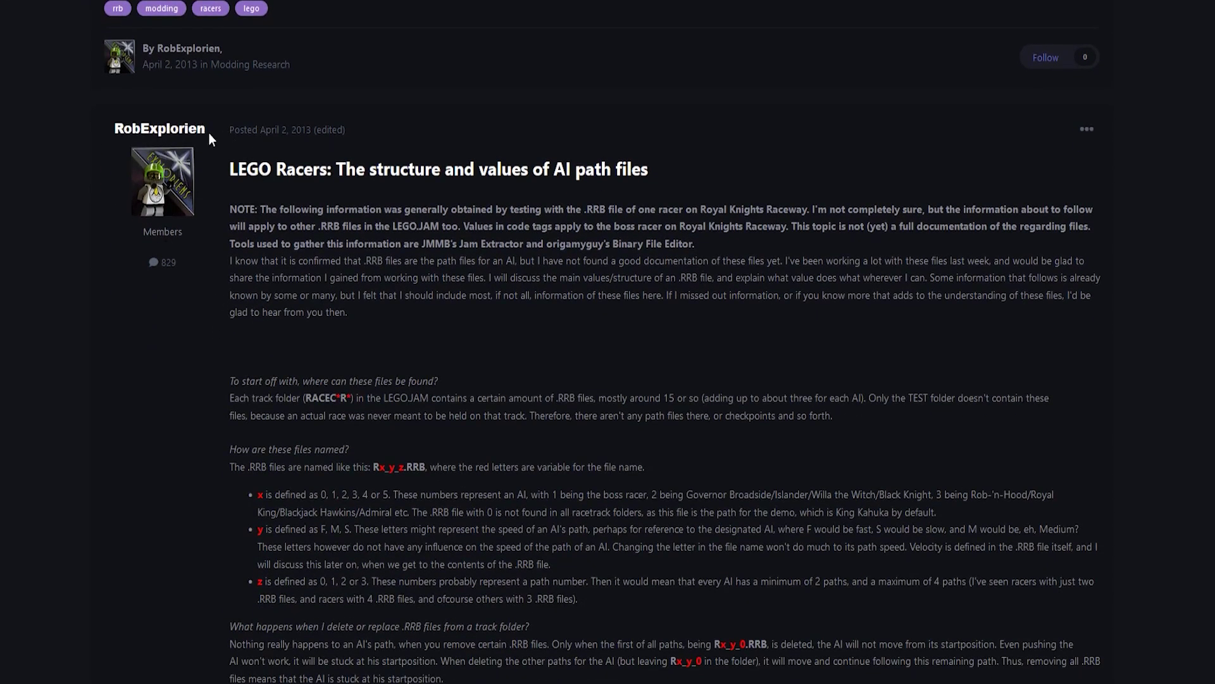
{"action": "left_click", "coordinate": [245, 347]}
{"action": "scroll", "coordinate": [245, 346], "scroll_direction": "down", "scroll_amount": 4}
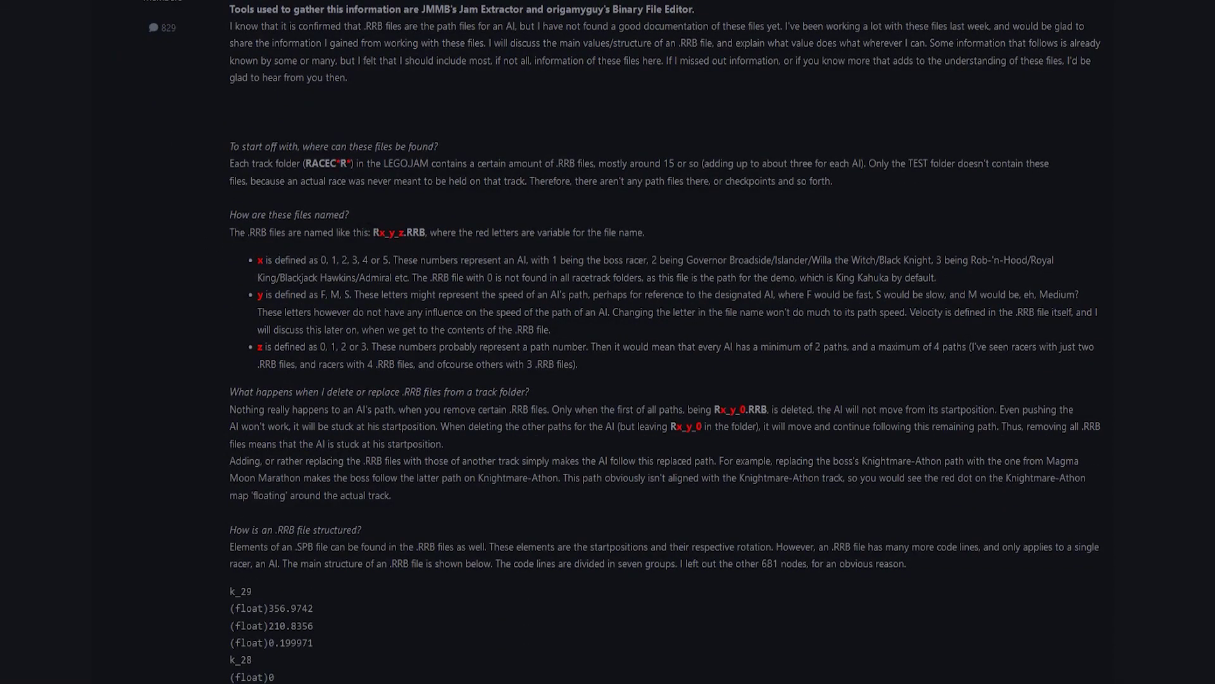
Read how the forum topic explains the .RRB file structure, start position, rotation and the k_2A to k_2D groups
{"action": "scroll", "coordinate": [393, 246], "scroll_direction": "down", "scroll_amount": 6}
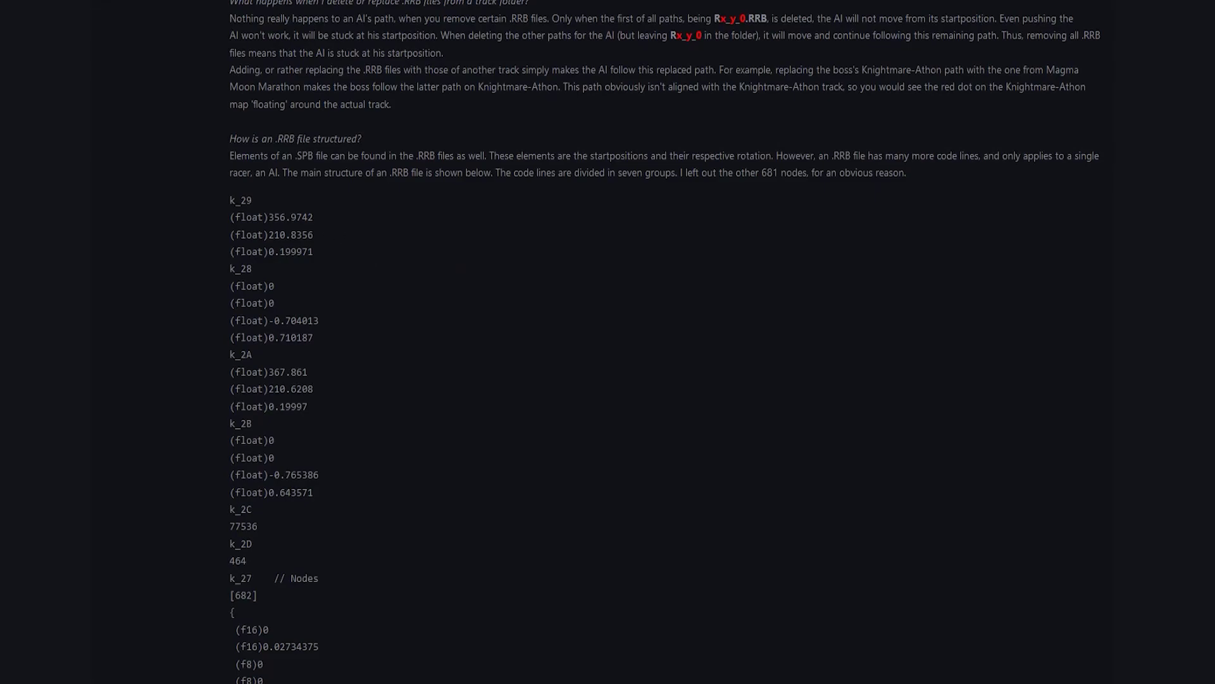
{"action": "scroll", "coordinate": [231, 200], "scroll_direction": "down", "scroll_amount": 8}
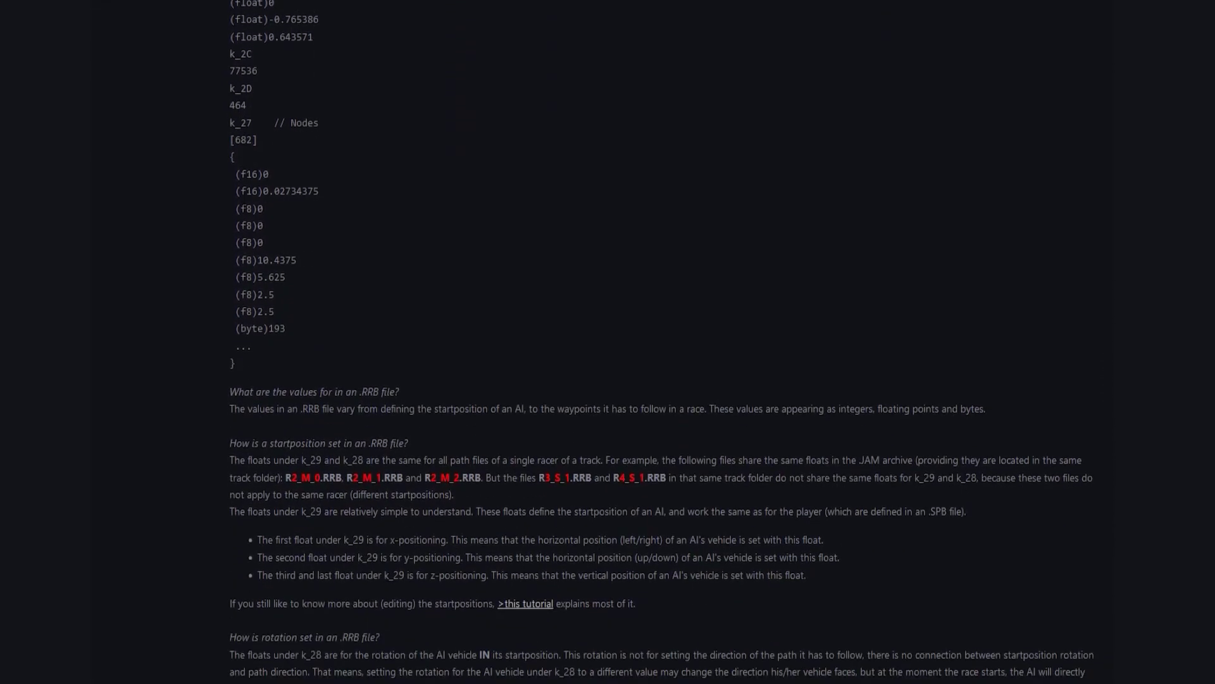
{"action": "scroll", "coordinate": [245, 216], "scroll_direction": "down", "scroll_amount": 2}
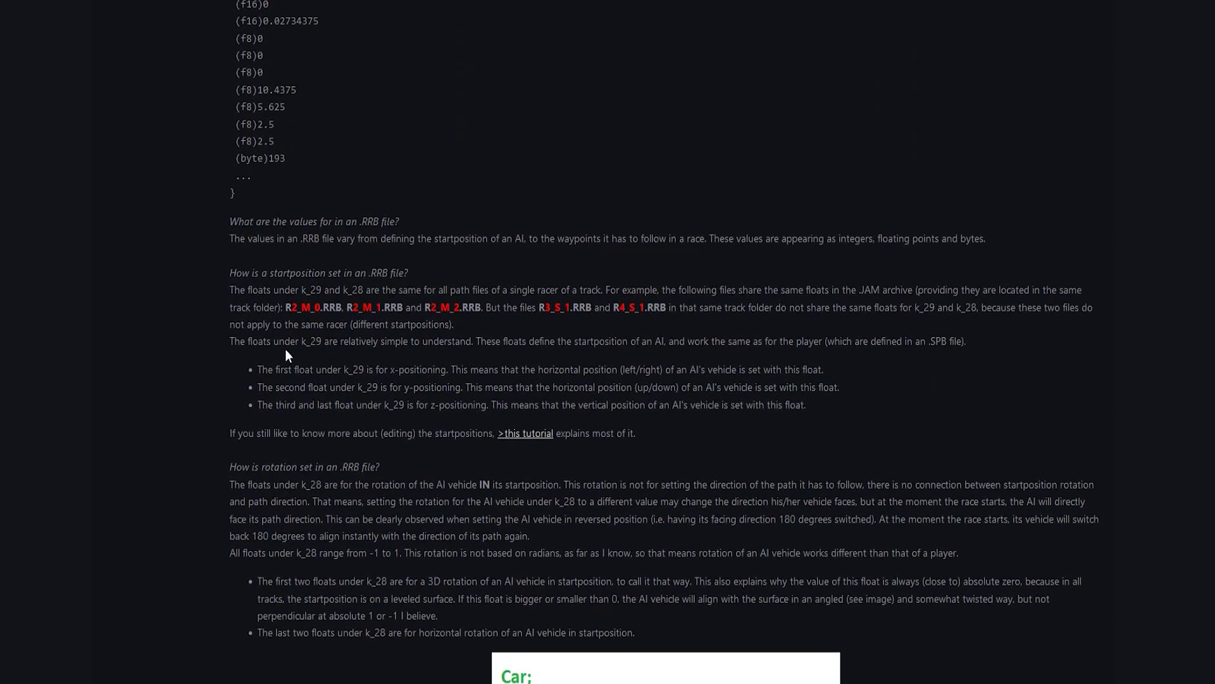
{"action": "scroll", "coordinate": [285, 349], "scroll_direction": "down", "scroll_amount": 2}
{"action": "scroll", "coordinate": [267, 337], "scroll_direction": "down", "scroll_amount": 2}
{"action": "scroll", "coordinate": [270, 343], "scroll_direction": "down", "scroll_amount": 3}
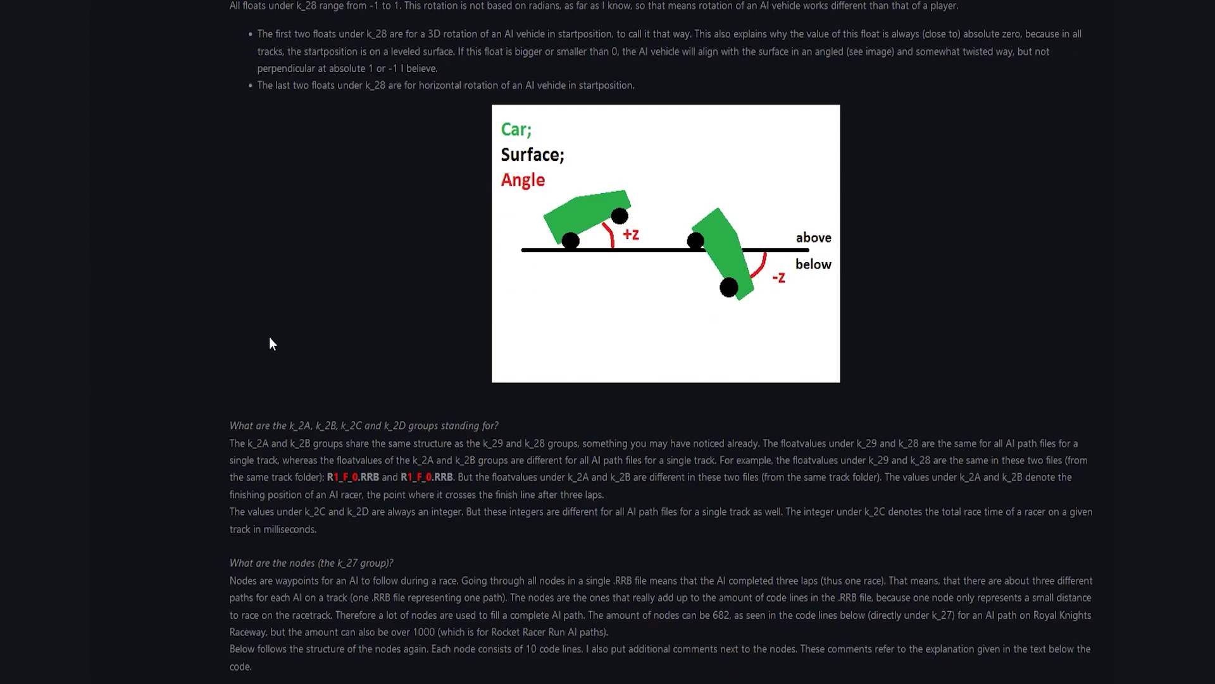
{"action": "scroll", "coordinate": [269, 343], "scroll_direction": "down", "scroll_amount": 4}
{"action": "scroll", "coordinate": [269, 339], "scroll_direction": "down", "scroll_amount": 1}
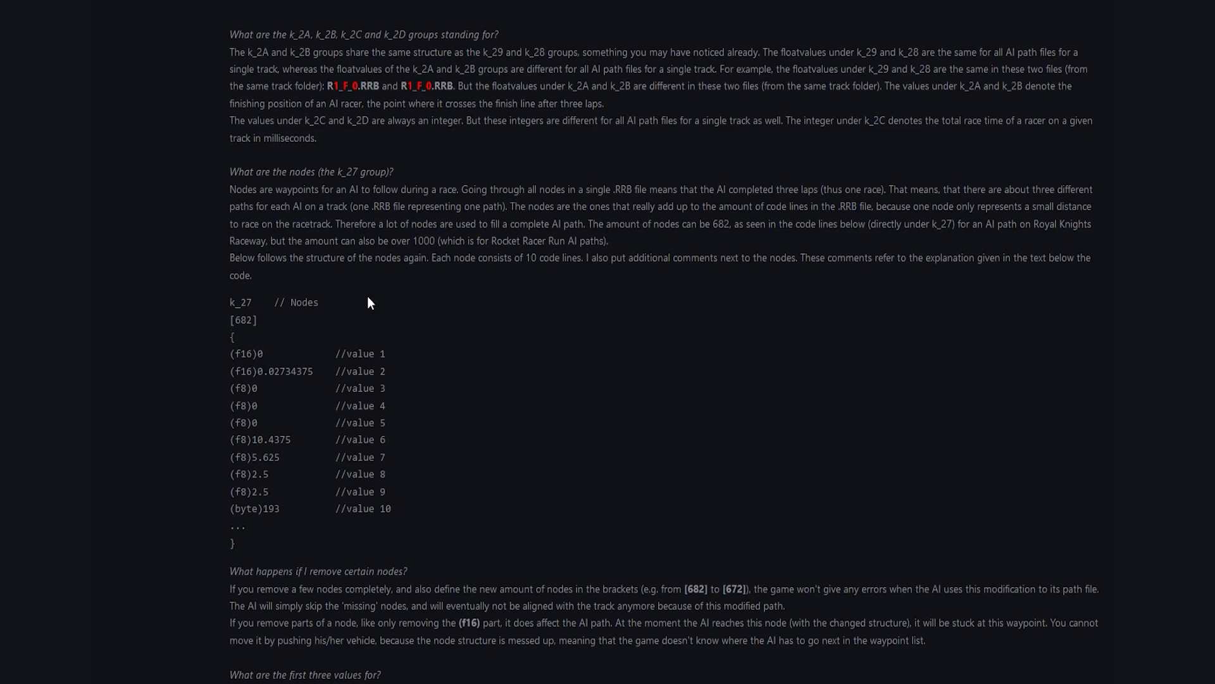
Read the k_27 node explanation and highlight the paragraph on what the first three values are for
{"action": "scroll", "coordinate": [368, 296], "scroll_direction": "down", "scroll_amount": 8}
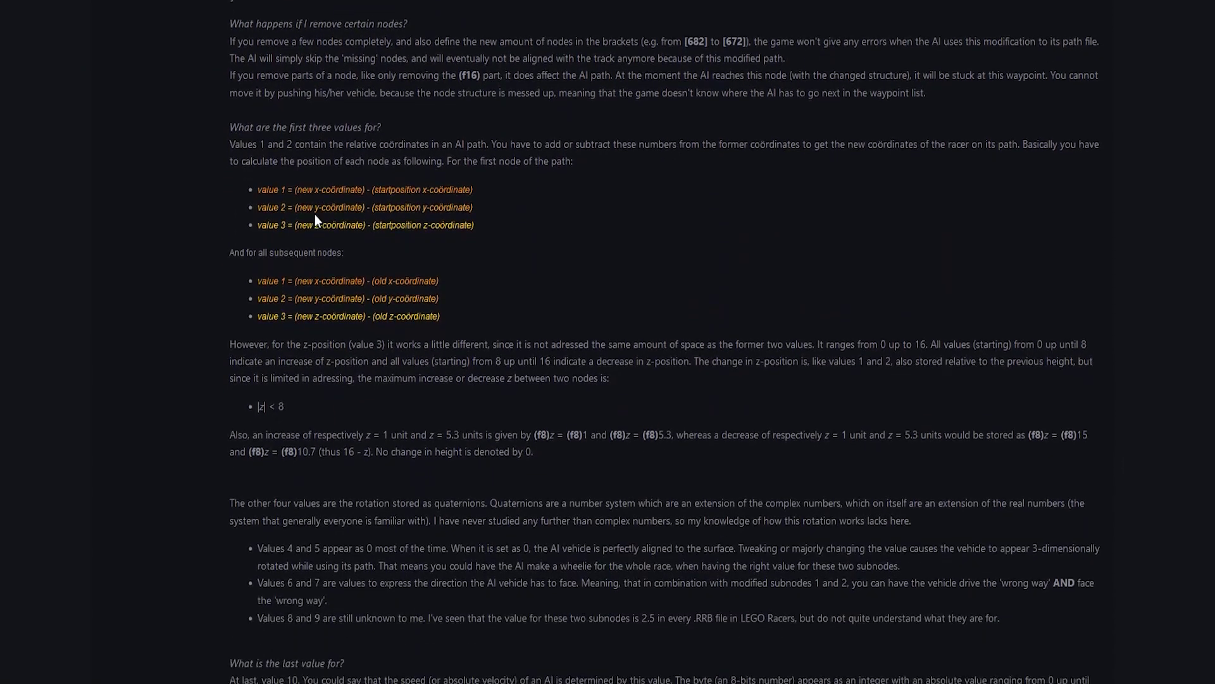
{"action": "left_click_drag", "start_coordinate": [230, 127], "coordinate": [565, 162]}
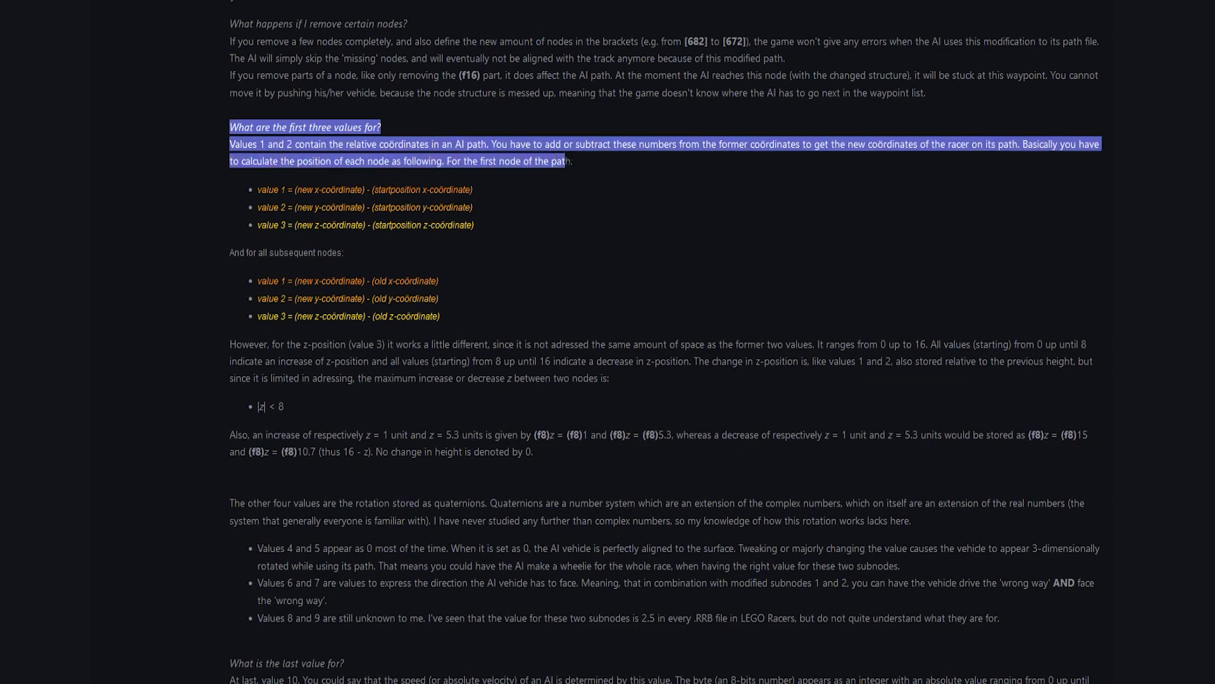
{"action": "left_click", "coordinate": [577, 177]}
{"action": "scroll", "coordinate": [578, 177], "scroll_direction": "down", "scroll_amount": 1}
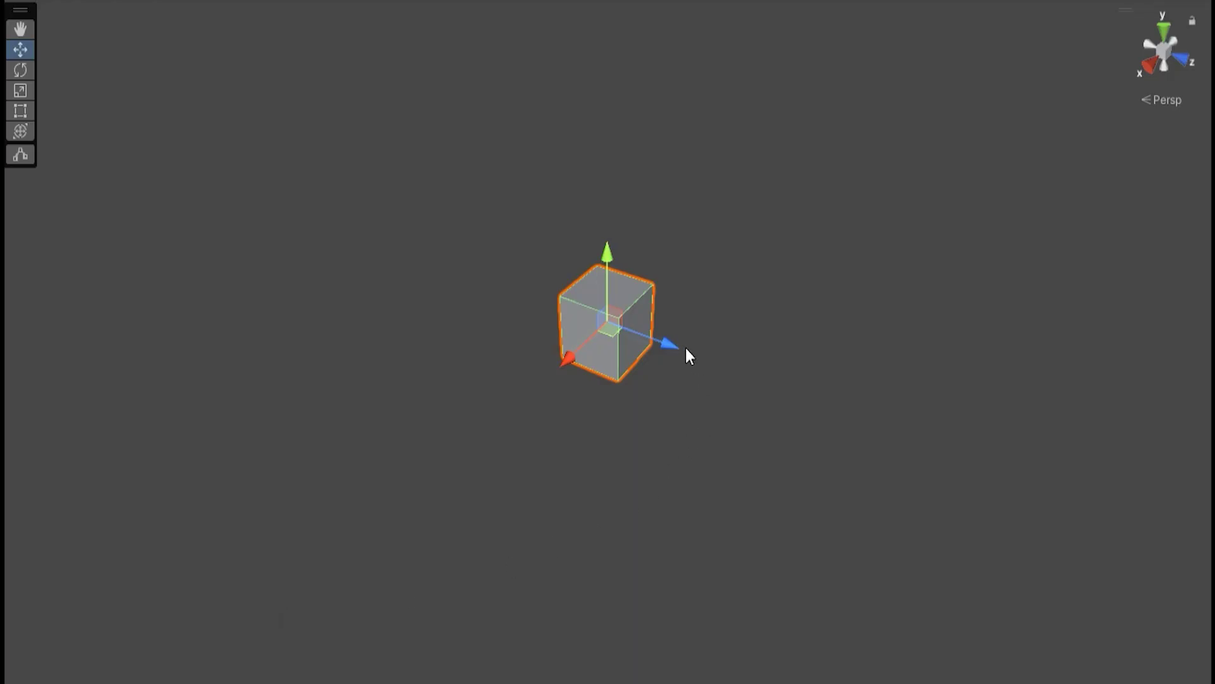
In the Unity scene, duplicate the cube twice and offset each copy along the Z axis to start a chain of nodes
{"action": "key", "text": "ctrl+d"}
{"action": "left_click_drag", "start_coordinate": [686, 348], "coordinate": [797, 384]}
{"action": "left_click_drag", "start_coordinate": [735, 307], "coordinate": [755, 345]}
{"action": "key", "text": "ctrl+d"}
{"action": "left_click_drag", "start_coordinate": [784, 430], "coordinate": [959, 459]}
{"action": "left_click_drag", "start_coordinate": [875, 405], "coordinate": [862, 441]}
Add further cube copies beyond the second one, bending the chain away along the X axis
{"action": "left_click_drag", "start_coordinate": [831, 543], "coordinate": [915, 405]}
{"action": "key", "text": "ctrl+d"}
{"action": "left_click_drag", "start_coordinate": [972, 376], "coordinate": [1057, 397]}
{"action": "left_click_drag", "start_coordinate": [1002, 325], "coordinate": [1019, 214]}
{"action": "key", "text": "ctrl+d"}
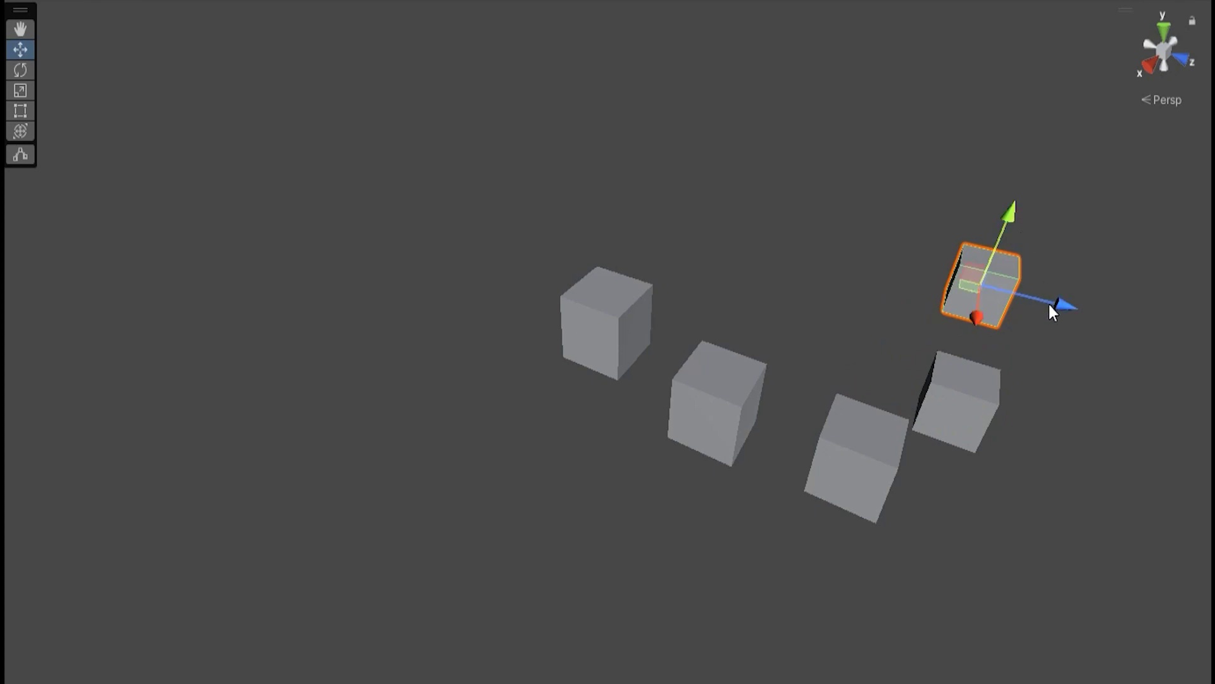
{"action": "left_click_drag", "start_coordinate": [1057, 304], "coordinate": [1034, 291]}
Extend the far end of the cube chain with more copies, turning it back along the Z axis
{"action": "key", "text": "ctrl+d"}
{"action": "left_click_drag", "start_coordinate": [952, 310], "coordinate": [916, 231]}
{"action": "left_click", "coordinate": [1030, 221]}
{"action": "key", "text": "ctrl+z"}
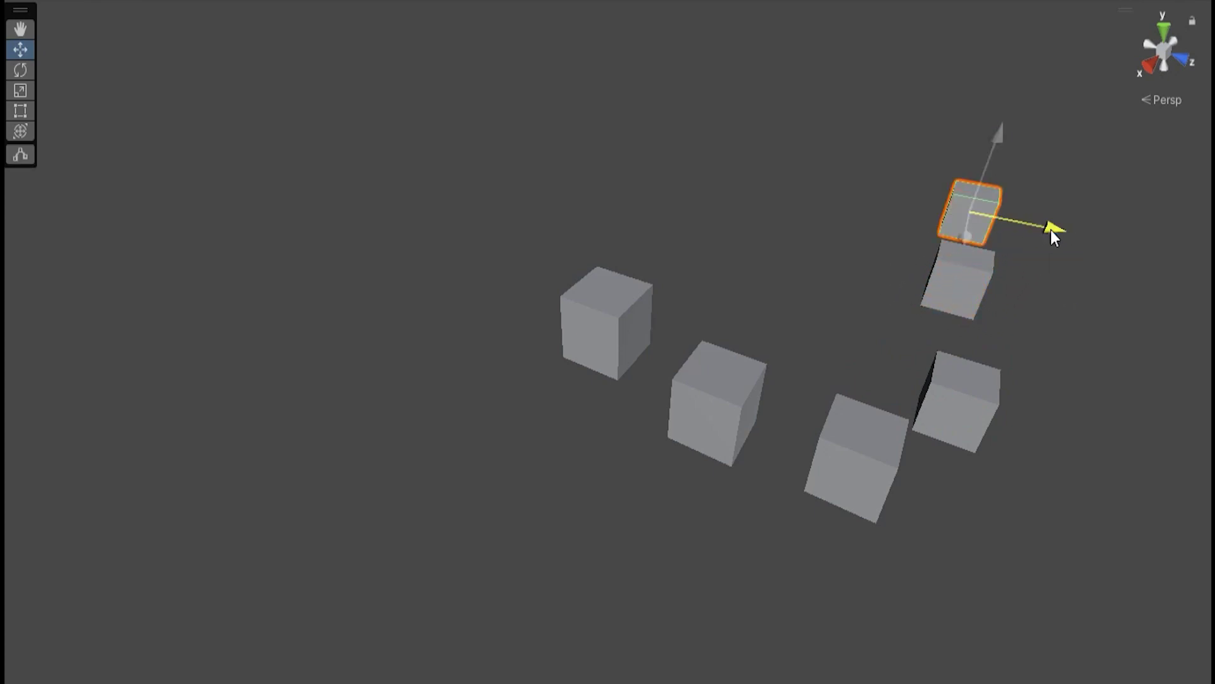
{"action": "left_click_drag", "start_coordinate": [1053, 230], "coordinate": [981, 219]}
{"action": "left_click_drag", "start_coordinate": [928, 127], "coordinate": [922, 151]}
{"action": "middle_click_drag", "start_coordinate": [1035, 238], "coordinate": [947, 355]}
{"action": "key", "text": "ctrl+d"}
{"action": "left_click_drag", "start_coordinate": [902, 327], "coordinate": [841, 310]}
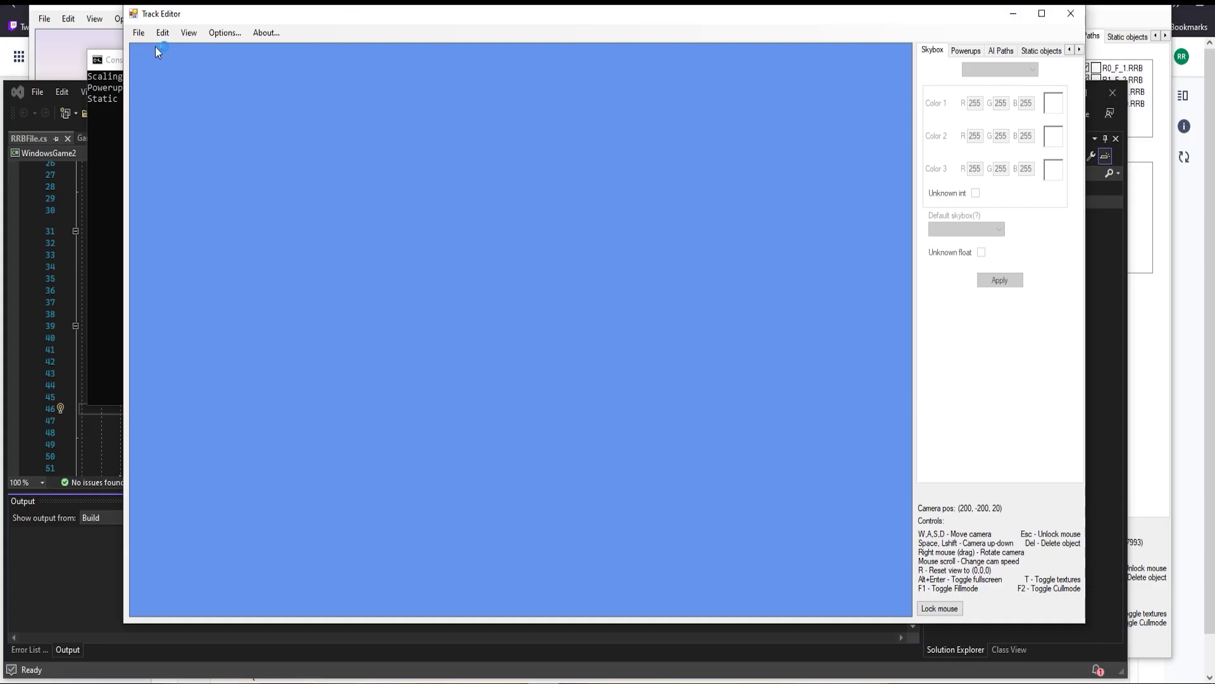
In Track Editor, open TRACK.GDB from the GAMEDATA\RACEC0R1 folder
{"action": "left_click", "coordinate": [138, 32]}
{"action": "left_click", "coordinate": [141, 48]}
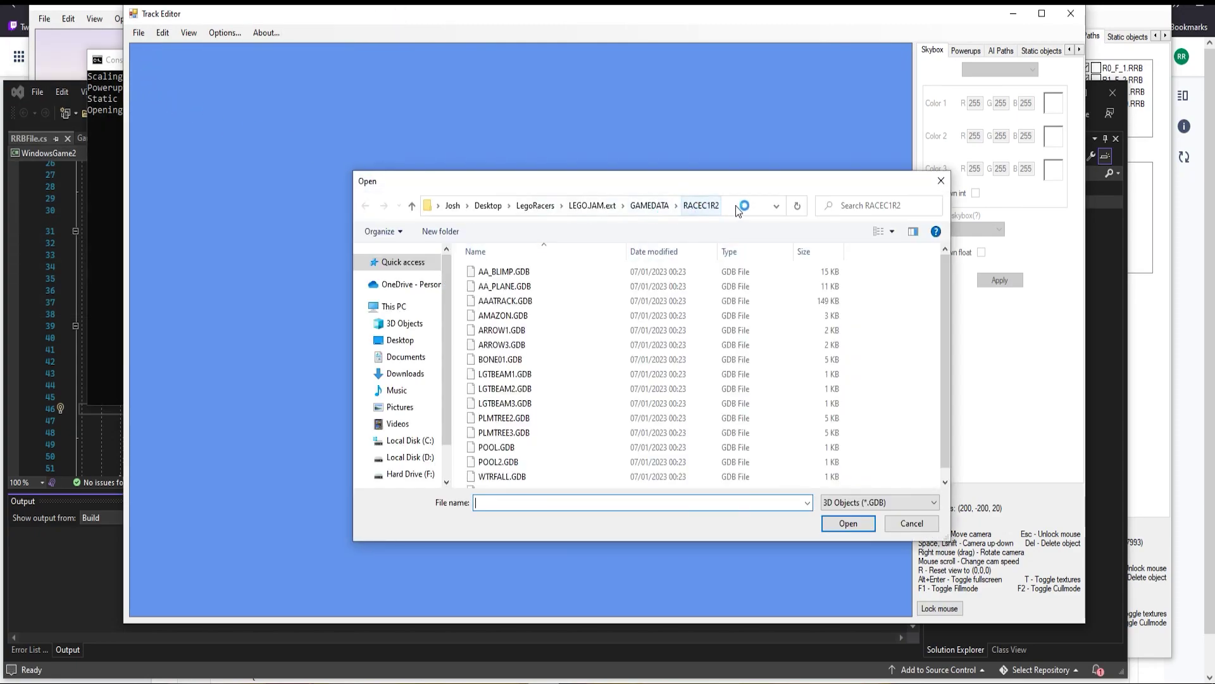
{"action": "left_click", "coordinate": [734, 206]}
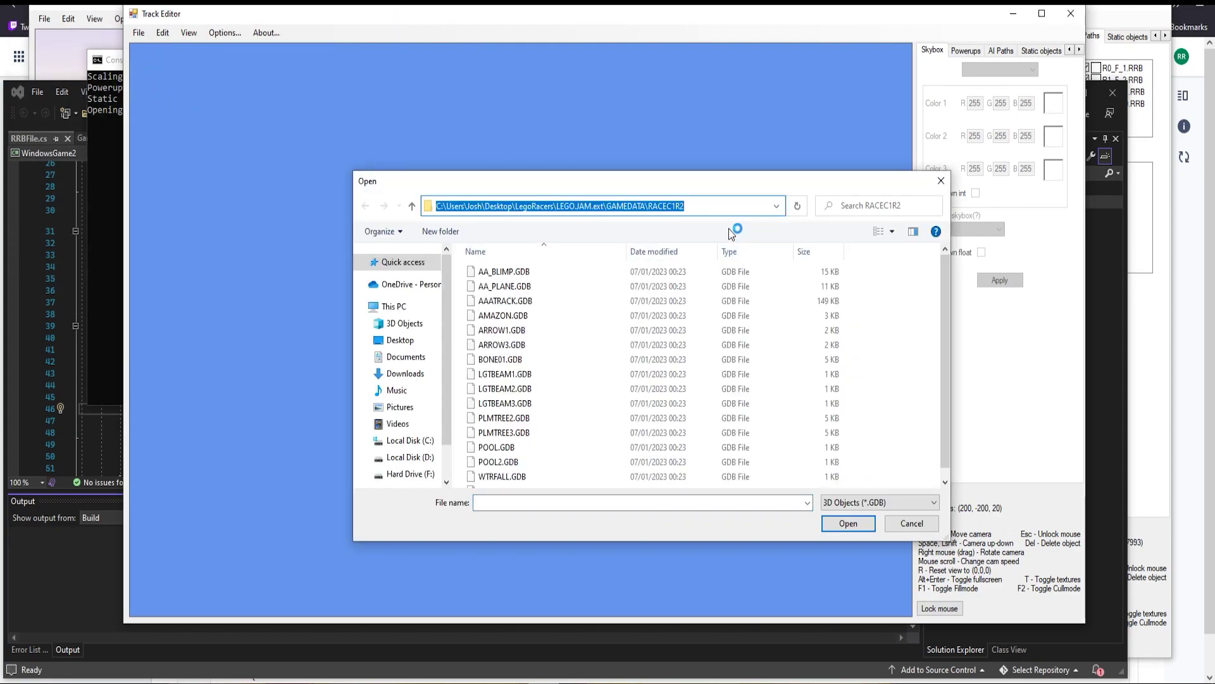
{"action": "type", "text": "C:\\Users\\Josh\\Desktop\\LegoRacers\\LEGO.JAM.ext\\GAMEDATA\\RACEC0R1"}
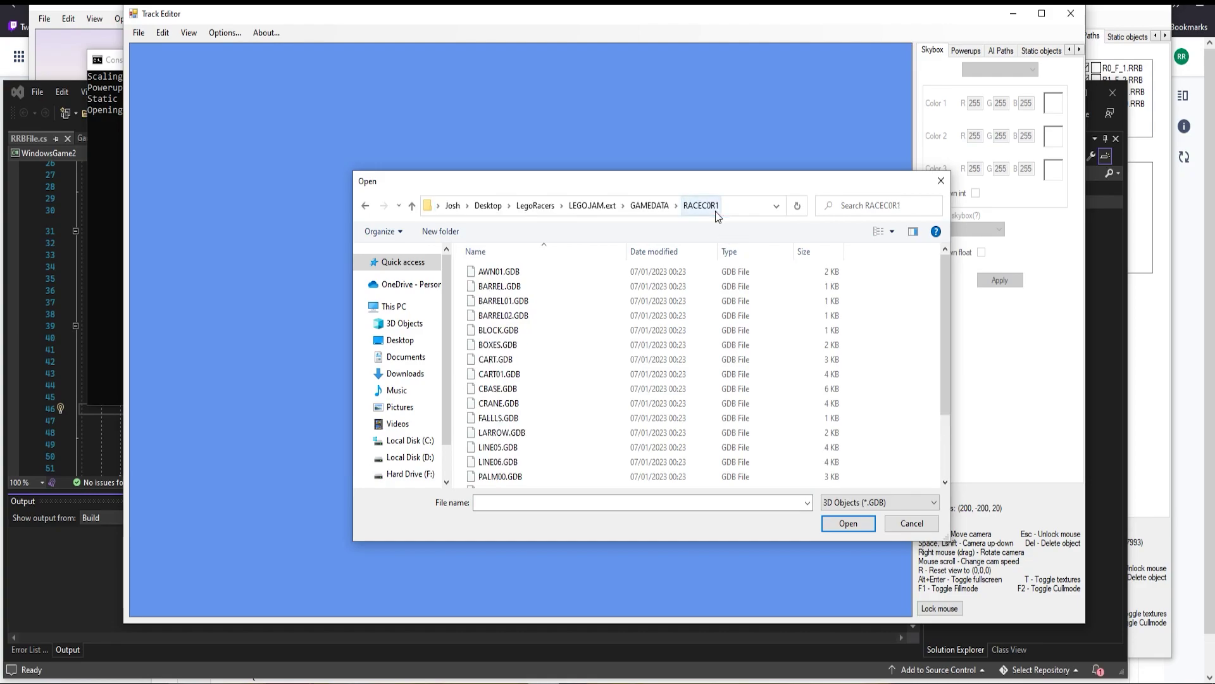
{"action": "scroll", "coordinate": [541, 401], "scroll_direction": "down", "scroll_amount": 3}
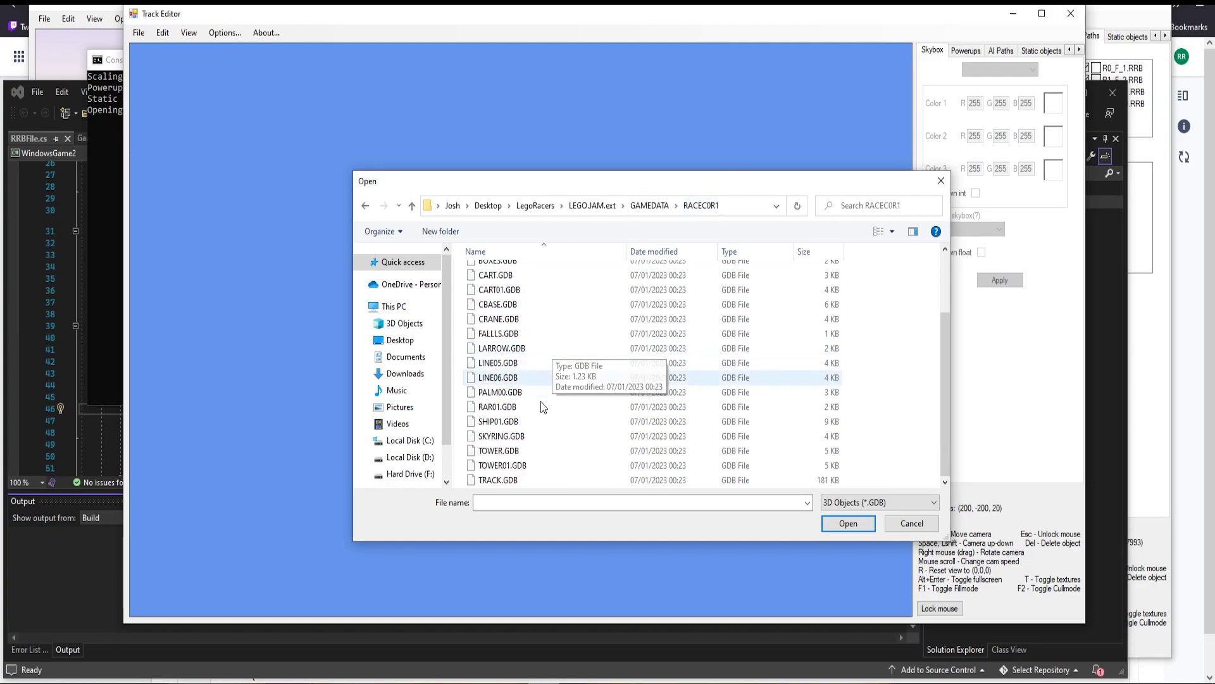
{"action": "double_click", "coordinate": [510, 479]}
Examine the loaded track from a high overview that takes in the start line, bridges and surrounding road
{"action": "right_click_drag", "start_coordinate": [510, 481], "coordinate": [514, 582]}
{"action": "key", "text": "d"}
{"action": "key", "text": "space"}
{"action": "right_click_drag", "start_coordinate": [520, 329], "coordinate": [607, 367]}
{"action": "key", "text": "s"}
{"action": "key", "text": "space"}
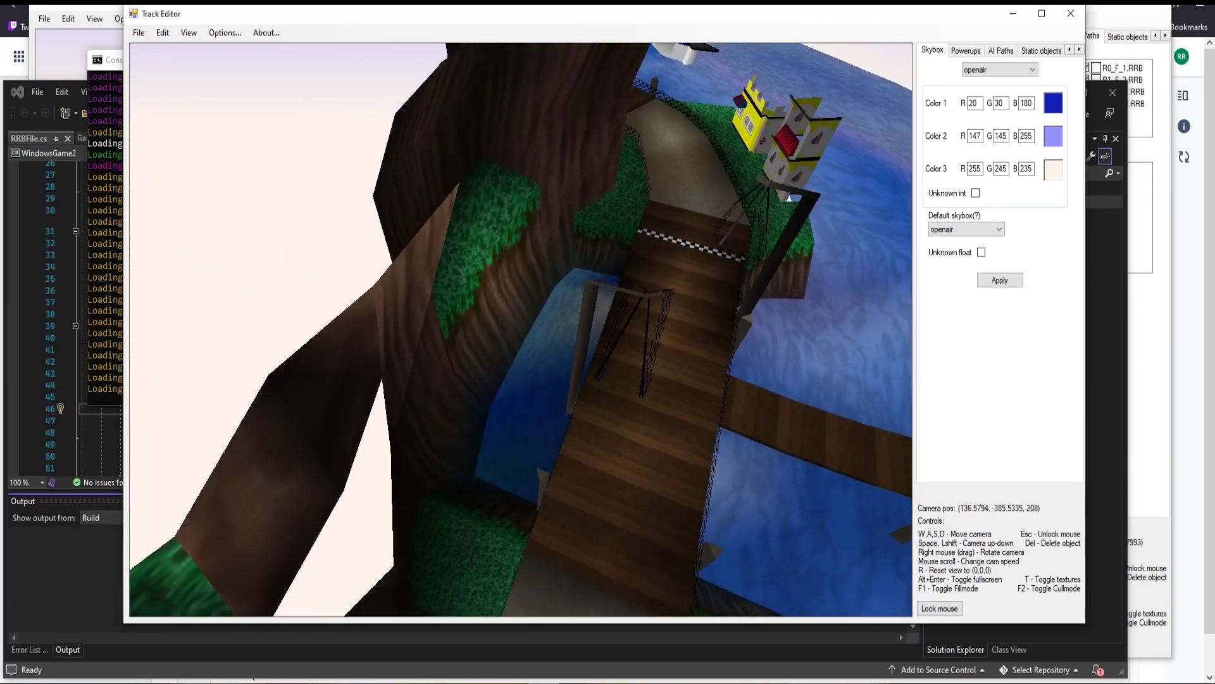
{"action": "key", "text": "s"}
{"action": "key", "text": "space"}
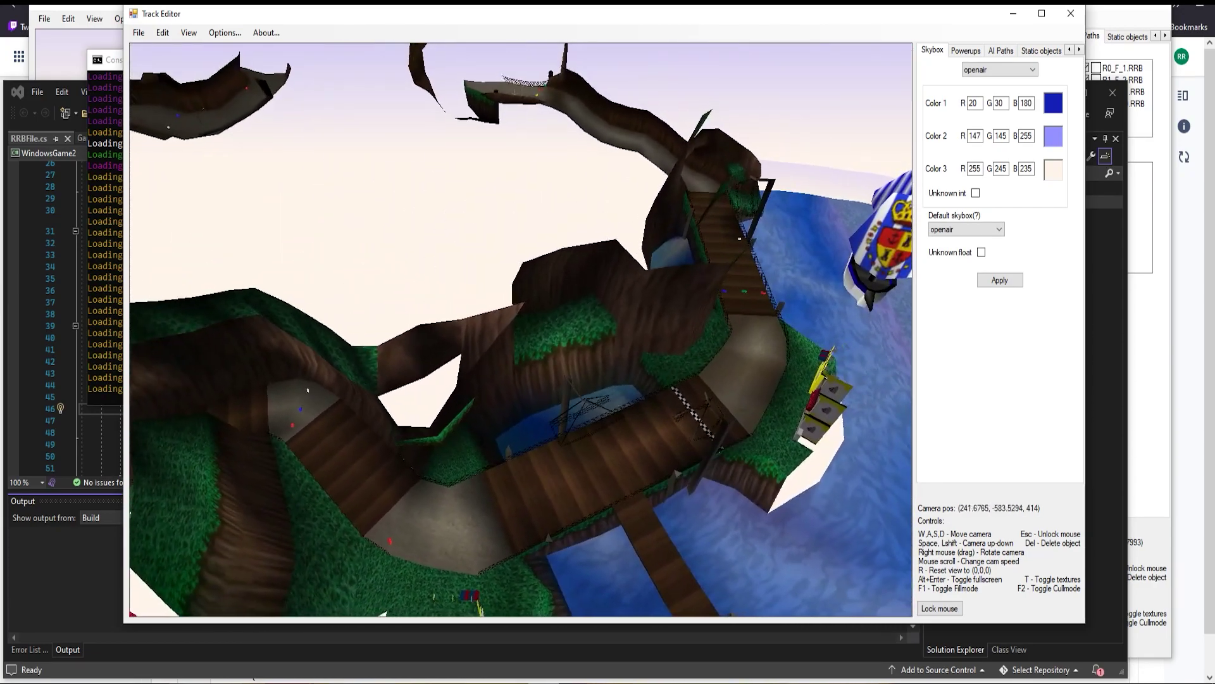
{"action": "key", "text": "d"}
{"action": "right_click_drag", "start_coordinate": [586, 342], "coordinate": [515, 334]}
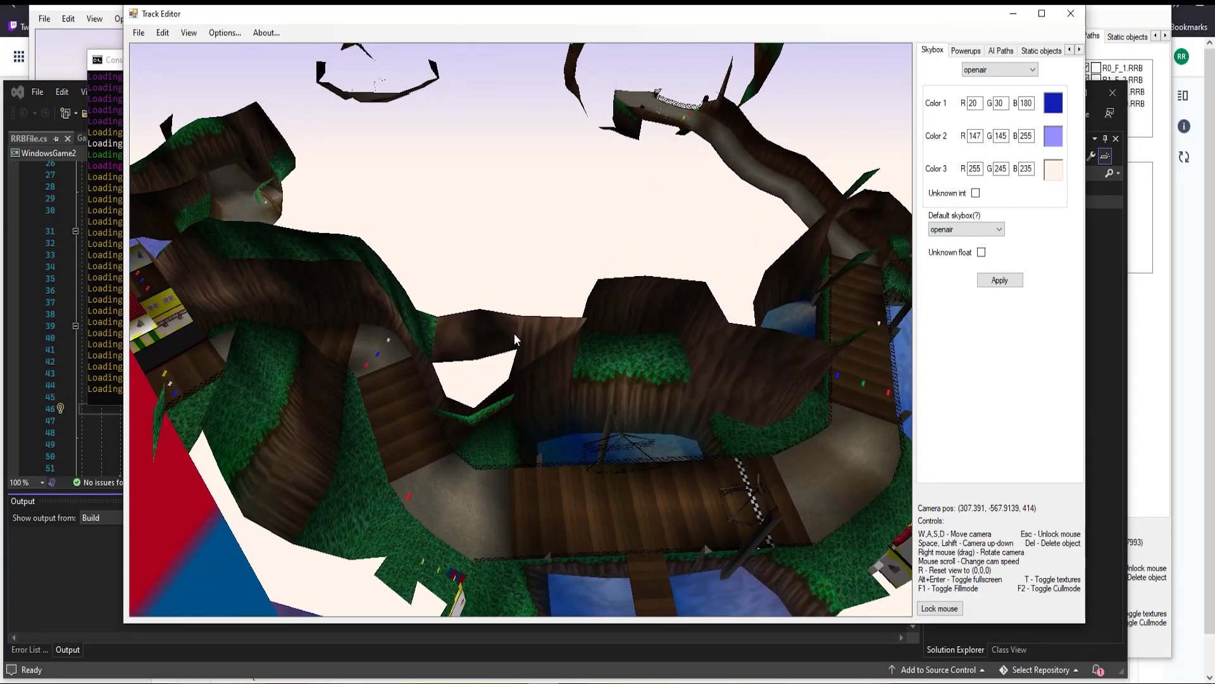
Open a new Notepad document and enter the powerup colour and coordinate list, starting with Yellow (-305.3753, -424.6358, -71.53076)
{"action": "key", "text": "super"}
{"action": "type", "text": "notepad"}
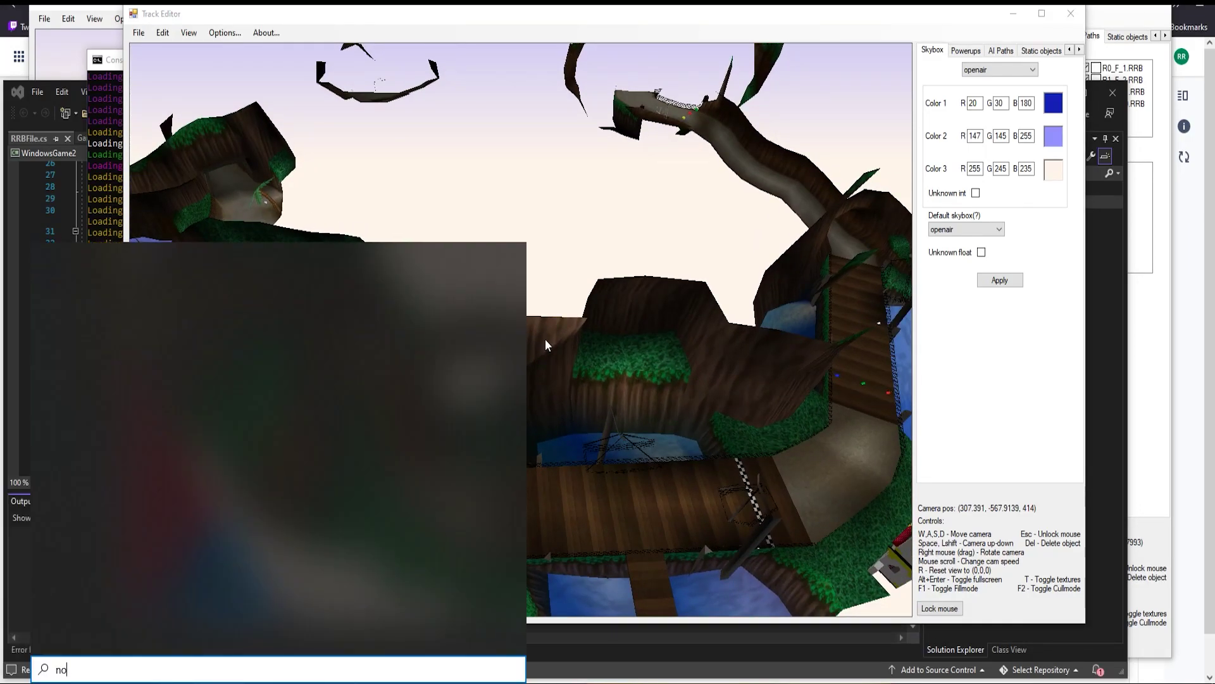
{"action": "key", "text": "Return"}
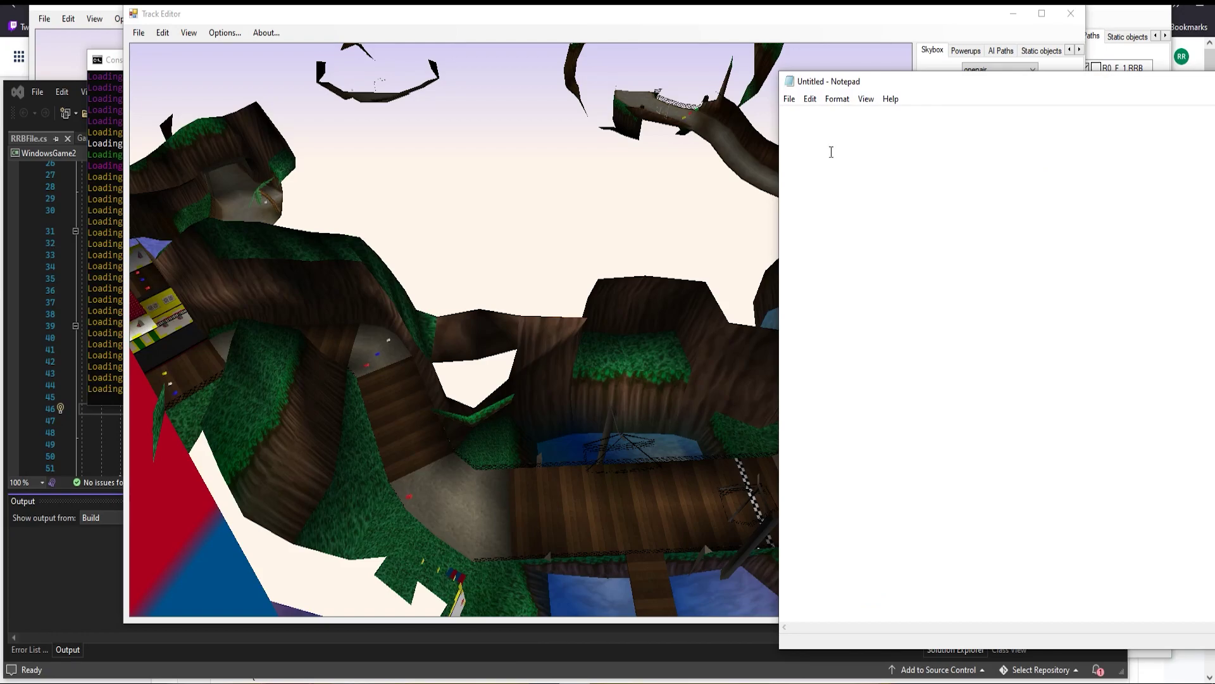
{"action": "type", "text": "Yellow (-305.3753, -424.6358, -71.53076) Blue (-264.1008, -438.9223, -71.53078) Red (94.333, -414.2831, -71.53073) Red (-61.95249, -294.3498, -71.53072) Blue (-60.05437, -272.5834, -71.53073) Red (-673.1512, -12.21973, -55.74063) Blue (-679.192, -30.83853, -55.78682) Yellow (-688.0688, -55.38491, -55.62464) Blue (-482.2284, 254.6966, 32.20211) Green (-308.2028, 618.625, 41.44123) Yellow (-301.9176, 632.2447, 40.59474) Red (-295.6424, 645.8428, 39.71344) Blue (-289.3681, 659.439, 40.0551) Red (-528.6436, -312.1559, -71.53091) Red (-479.4451, -328.2455, -71.53092) Blue (-505.3304, -319.9941, -71.53091) Red (-392.1271, 360.2166, 40.5495) Blue (-36.22717, 721.0606, 41.22943) Green (231.822, 422.8817, 37.09565) Red (223.3159, 401.4032, 36.84904) Yellow (215.5782, 377.4289, 36.42712) Red (594.6673, -30.62974, -71.53068) Blue (533.743, -30.10248, -71.5307) Green (565.3384, -28.81343, -71.53069) White (-283.6782, -432.14, -71.53078) White (-61.14751, -245.5986, -71.53075) White (-473.7166, 208.8873, 31.68055) White (-519.293, 509.1902, 63.30243) White (-610.928, 651.2464, 42.8661) White (-585.6983, 567.6776, 49.69417) White (67.11394, 482.4744, 33.74673) White (-28.30064, 753.9759, 39.9623) White (591.582, 98.81518, -71.53069) White (-499.9253, -67.23761, -77.92945)"}
{"action": "left_click_drag", "start_coordinate": [871, 81], "coordinate": [223, 85]}
{"action": "left_click_drag", "start_coordinate": [335, 582], "coordinate": [114, 117]}
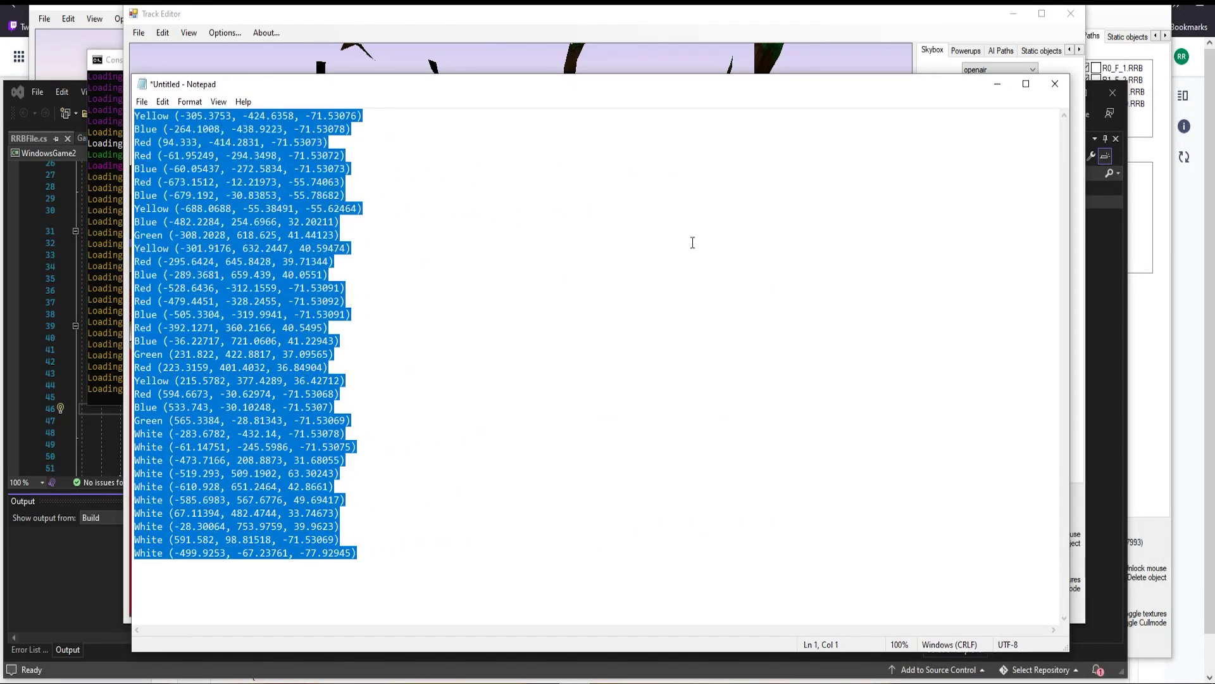
{"action": "left_click_drag", "start_coordinate": [647, 103], "coordinate": [545, 116]}
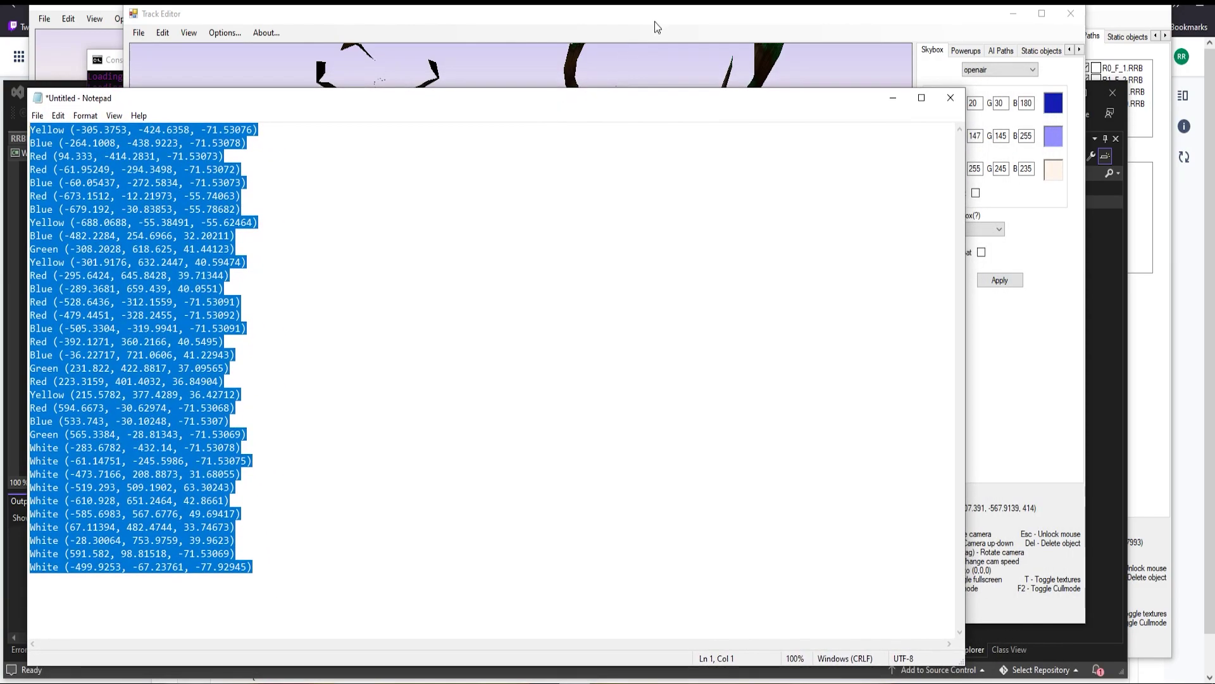
Return to Track Editor and inspect the powerup list, selecting a range of bricks and individual green and blue bricks
{"action": "left_click", "coordinate": [656, 20]}
{"action": "left_click", "coordinate": [971, 50]}
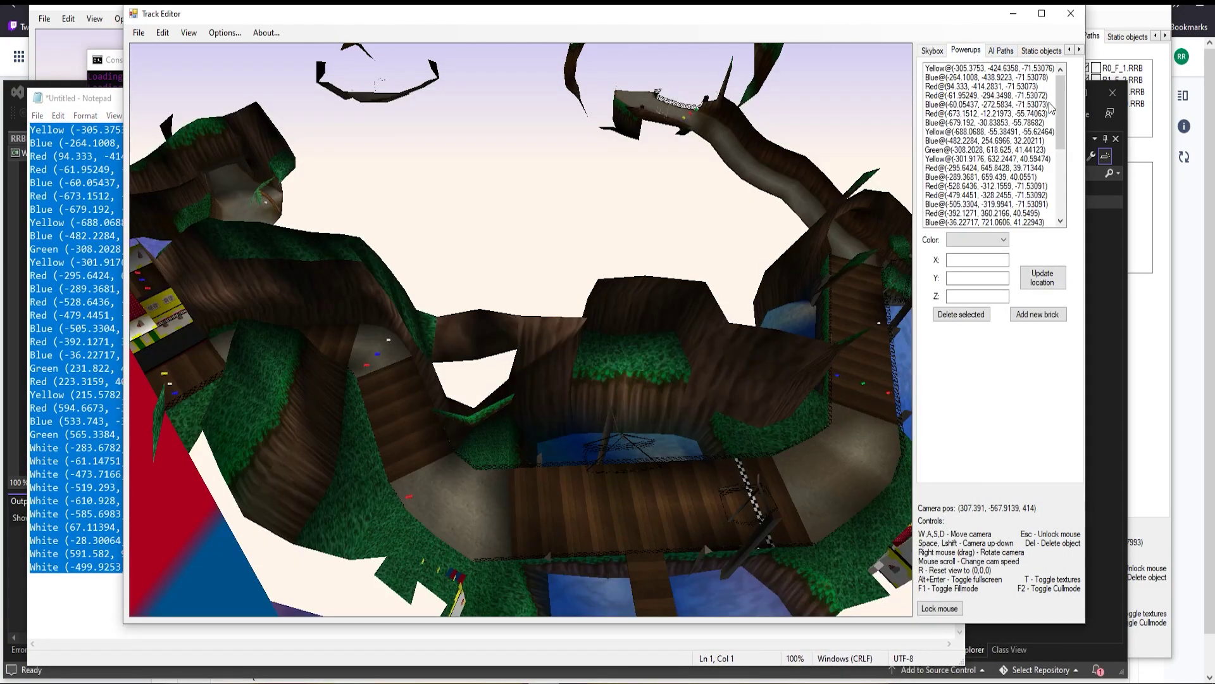
{"action": "mouse_move", "coordinate": [1061, 101]}
{"action": "left_mouse_down"}
{"action": "mouse_move", "coordinate": [1071, 191]}
{"action": "mouse_move", "coordinate": [1067, 80]}
{"action": "left_mouse_up"}
{"action": "scroll", "coordinate": [1061, 152], "scroll_direction": "down", "scroll_amount": 4}
{"action": "left_click", "coordinate": [987, 223]}
{"action": "left_click", "coordinate": [985, 124], "text": "shift"}
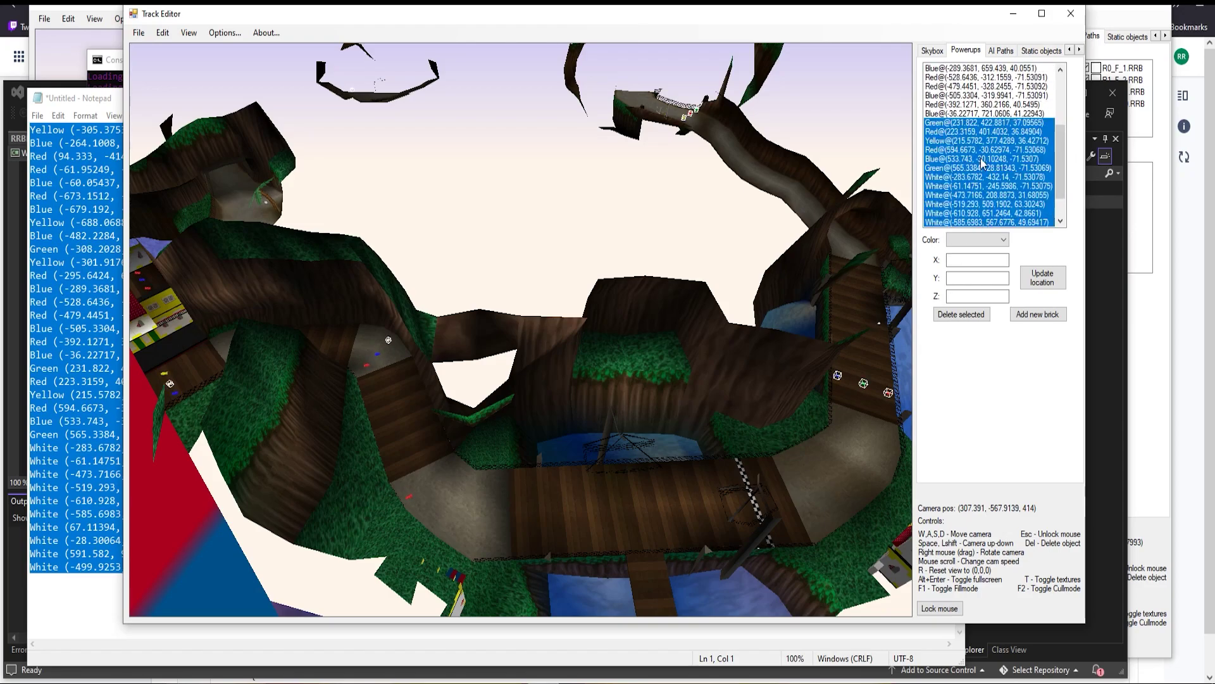
{"action": "left_click", "coordinate": [995, 124]}
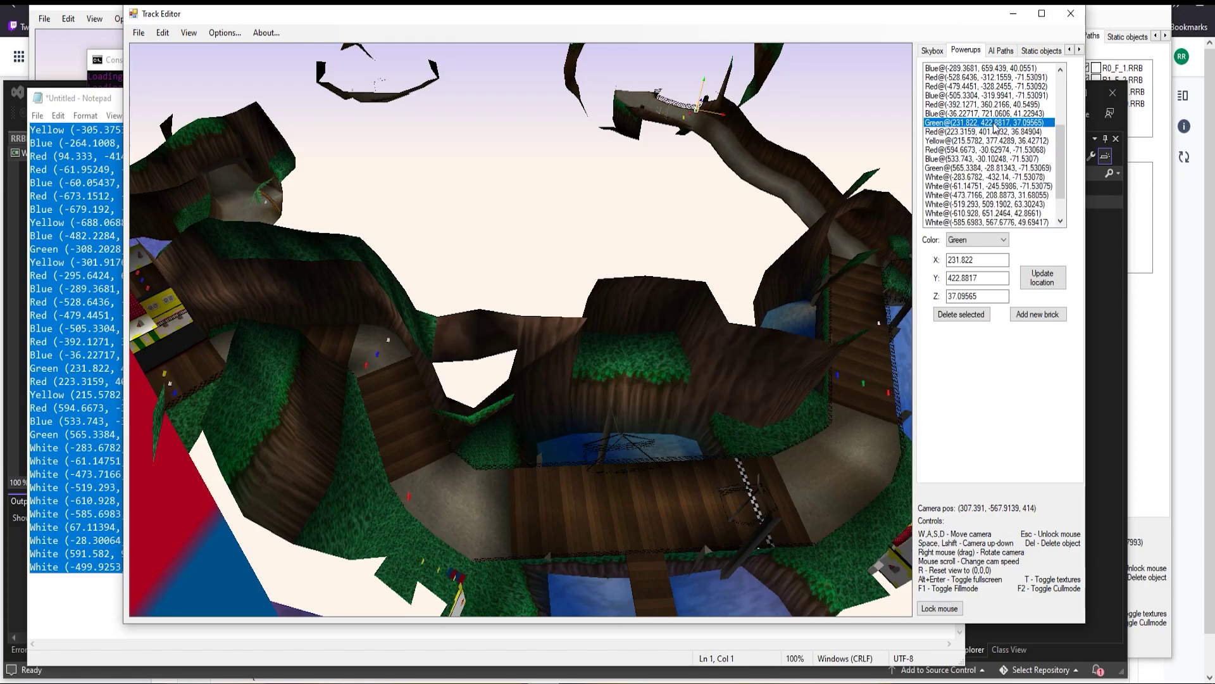
{"action": "left_click", "coordinate": [993, 158]}
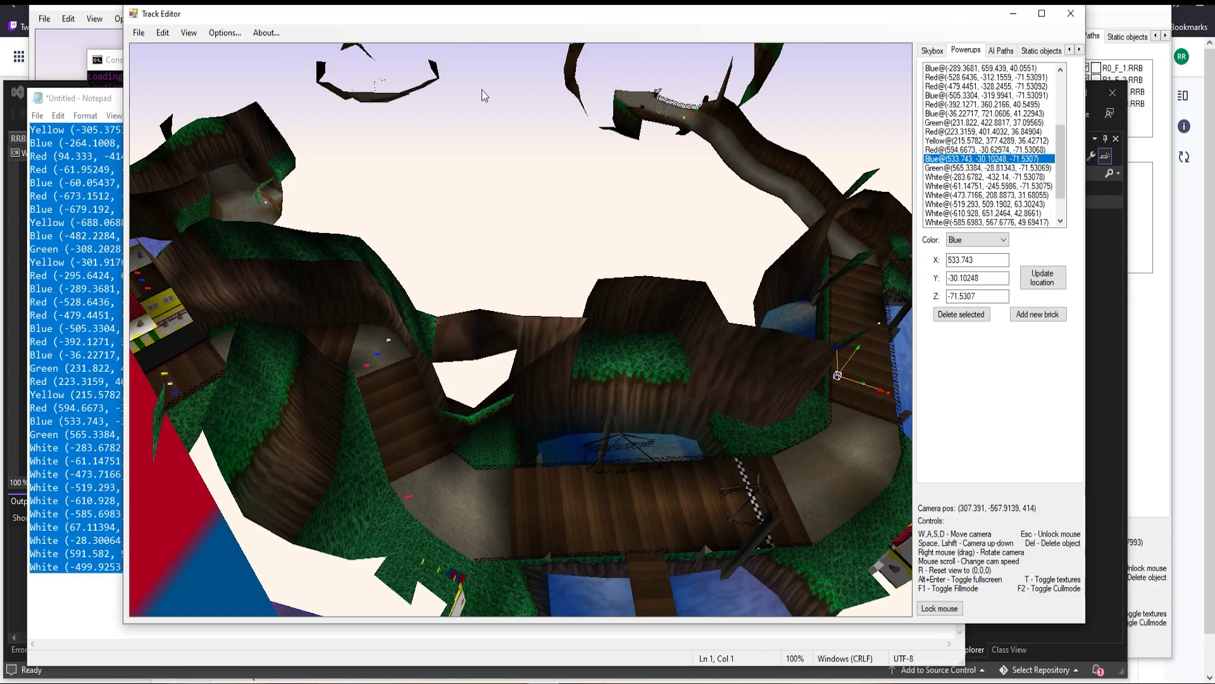
Load the AI path R0_F_0.RRB from the RACEC0R1 folder onto the track
{"action": "left_click", "coordinate": [1001, 50]}
{"action": "right_click", "coordinate": [963, 83]}
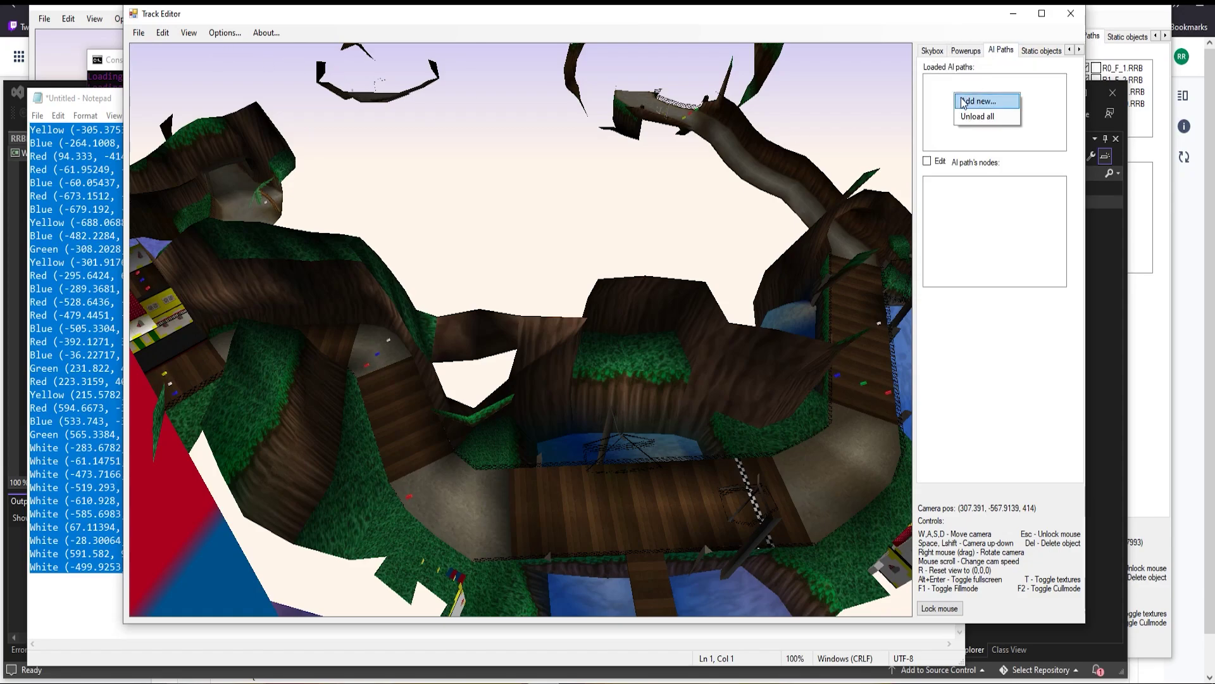
{"action": "left_click", "coordinate": [963, 103]}
{"action": "left_click", "coordinate": [587, 271]}
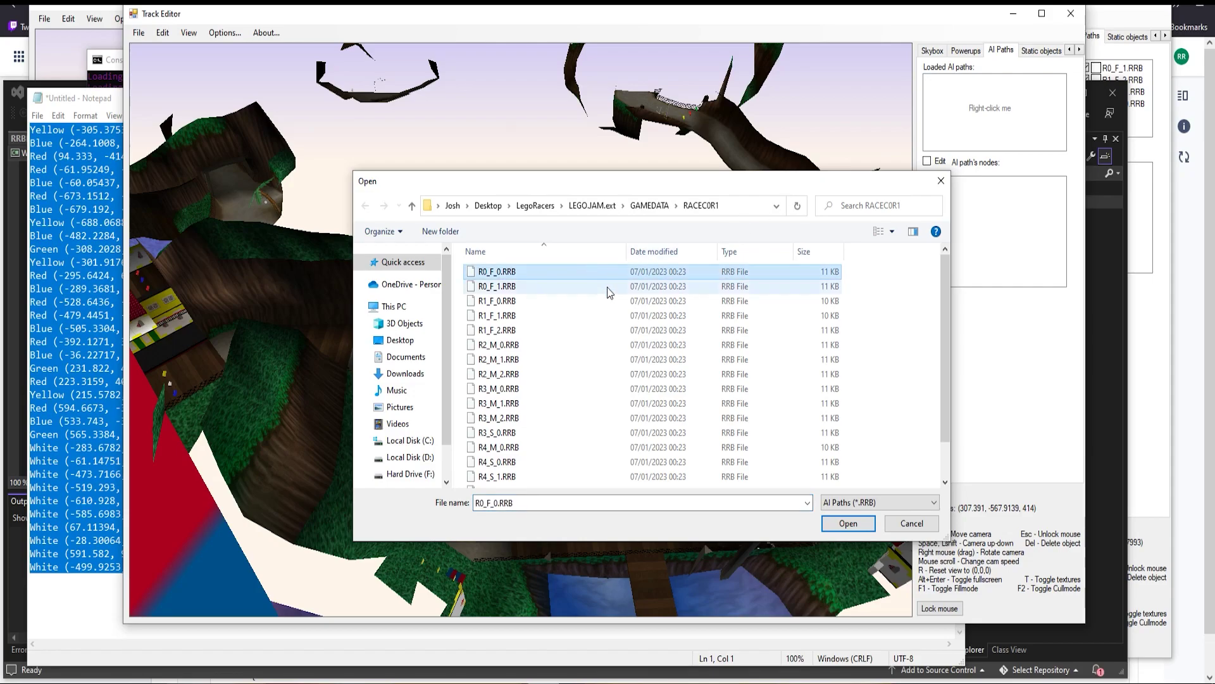
{"action": "left_click", "coordinate": [849, 524]}
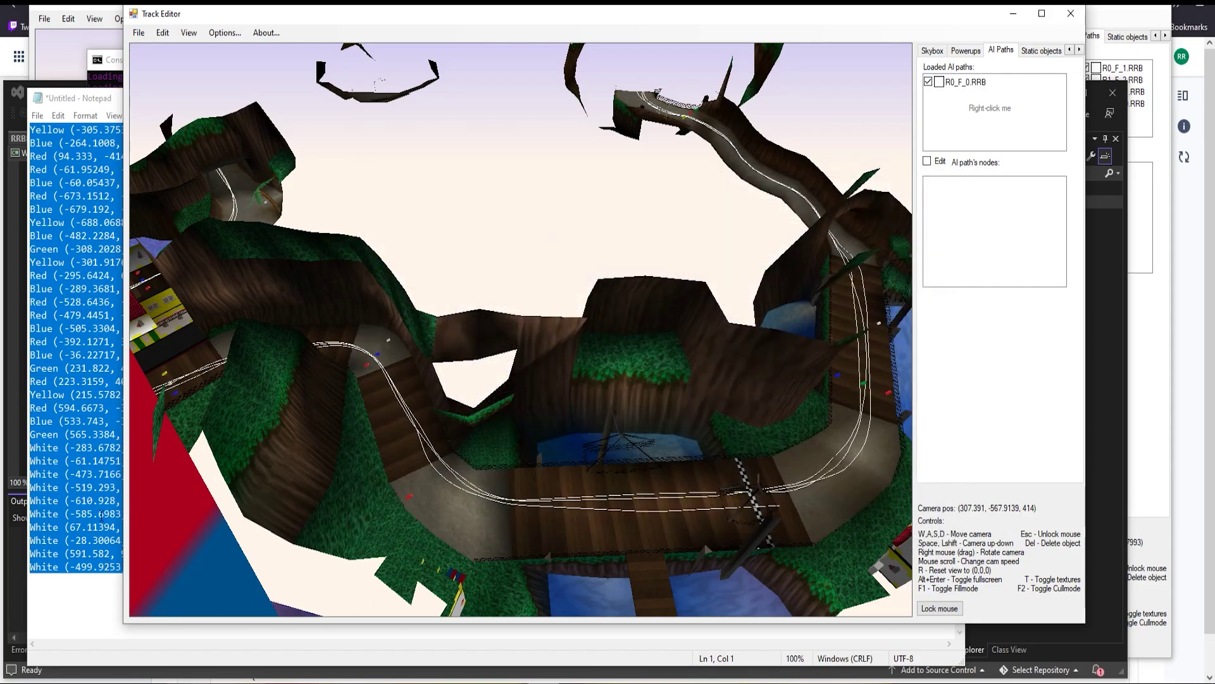
Replace the powerup list in Notepad with the copied AI path node coordinates and look through them
{"action": "left_click", "coordinate": [88, 612]}
{"action": "left_click_drag", "start_coordinate": [279, 566], "coordinate": [2, 124]}
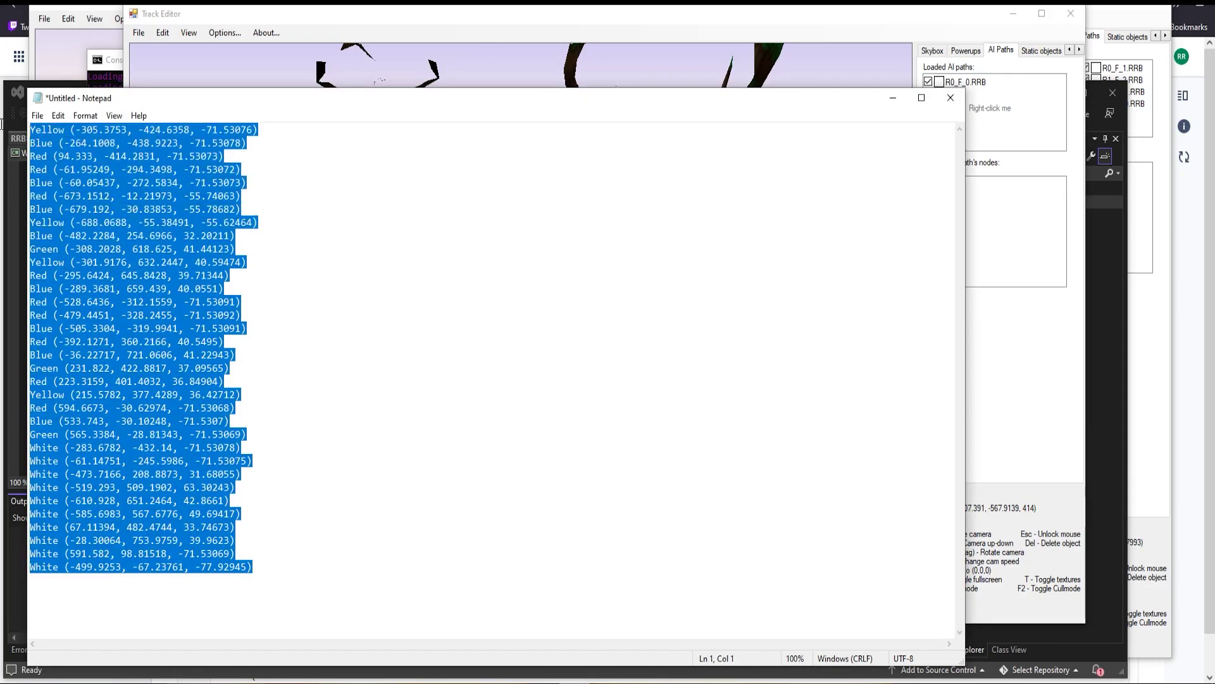
{"action": "key", "text": "BackSpace"}
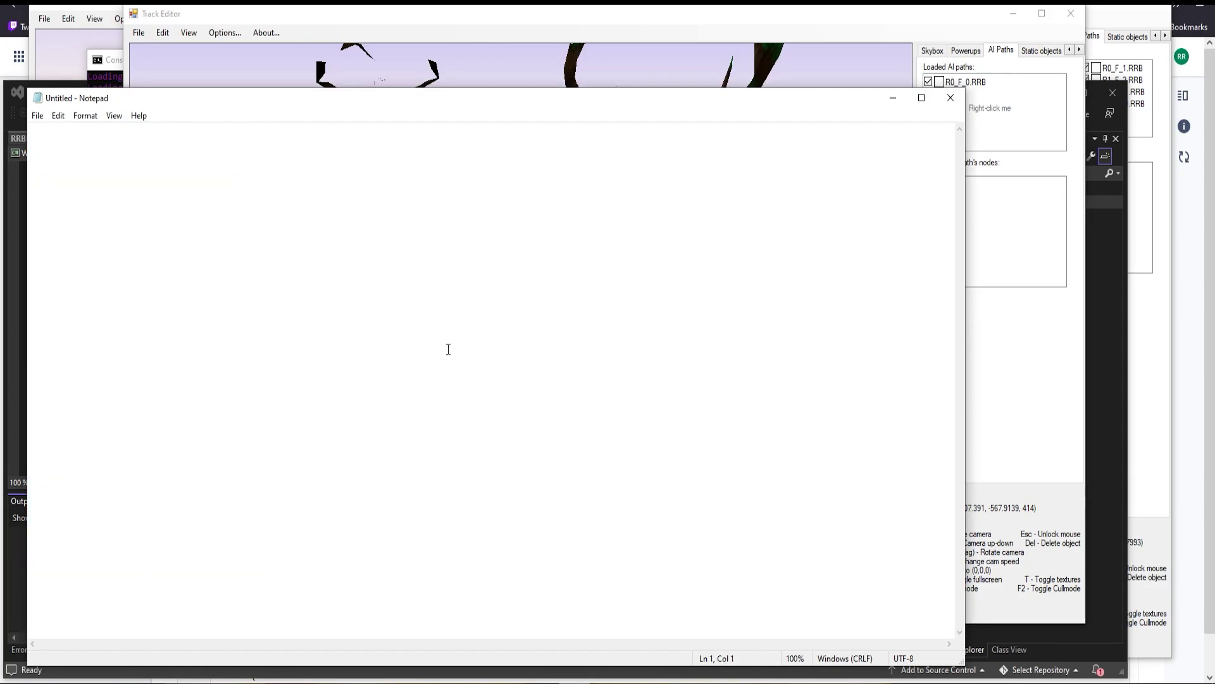
{"action": "key", "text": "ctrl+v"}
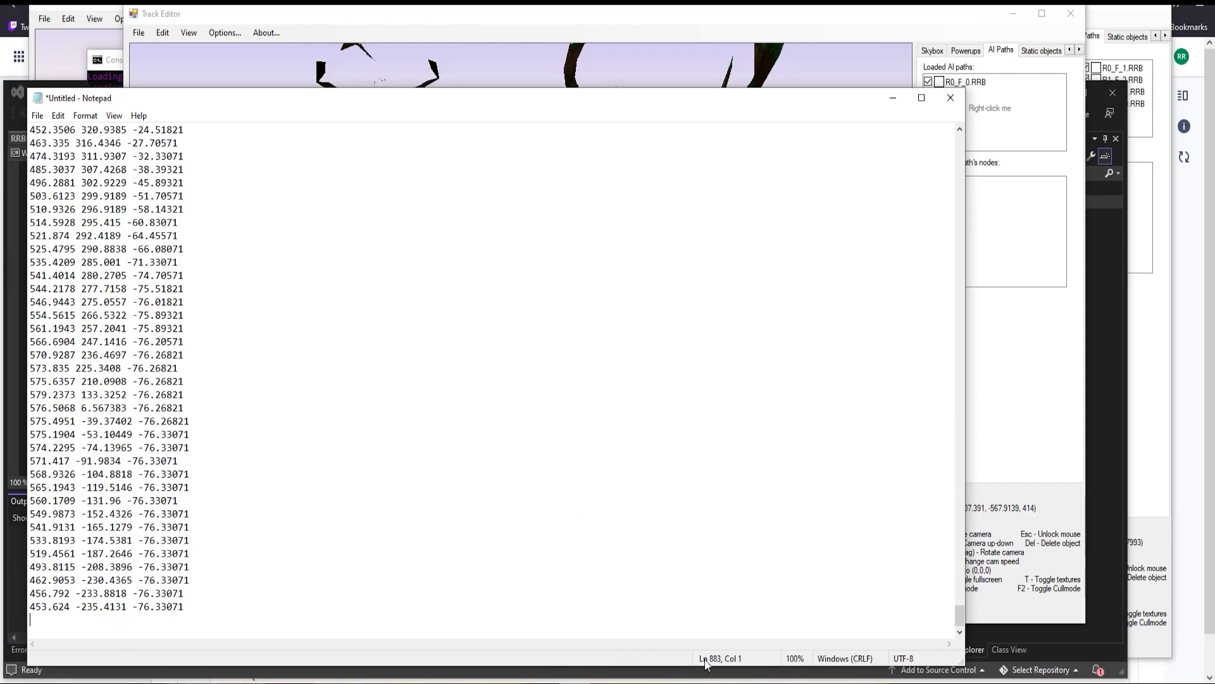
{"action": "left_click_drag", "start_coordinate": [963, 618], "coordinate": [966, 135]}
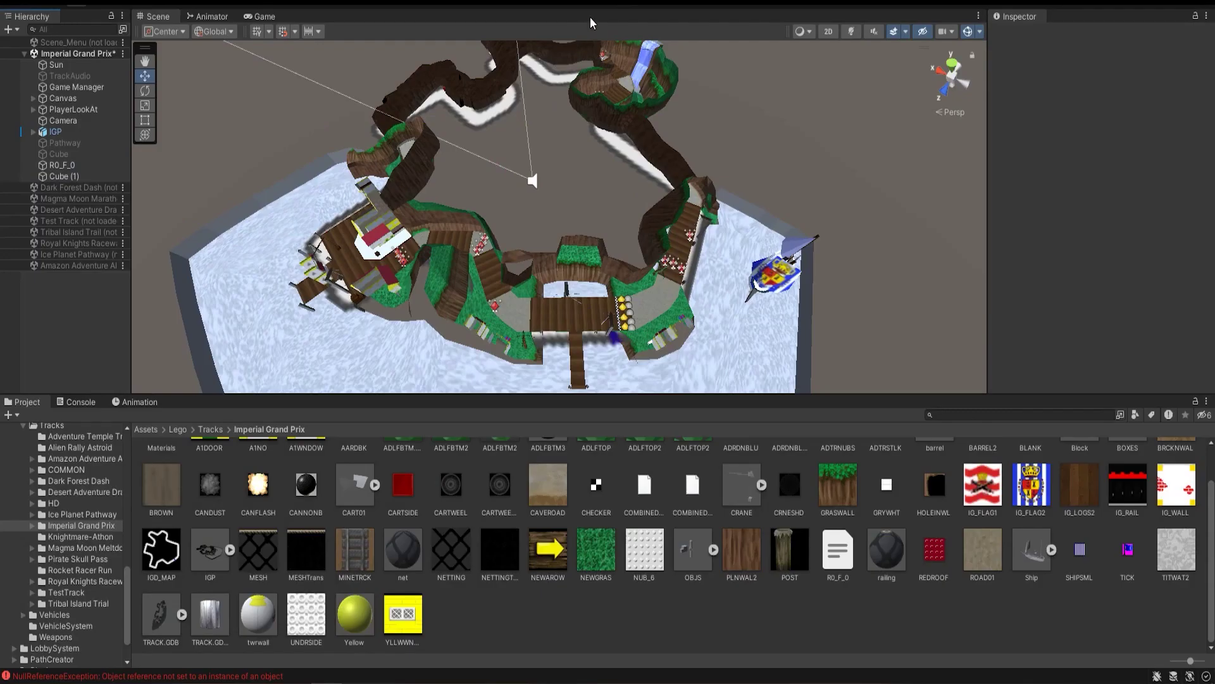
Switch to Unity, run the Imperial Grand Prix scene and show its Scene view
{"action": "left_click", "coordinate": [587, 4]}
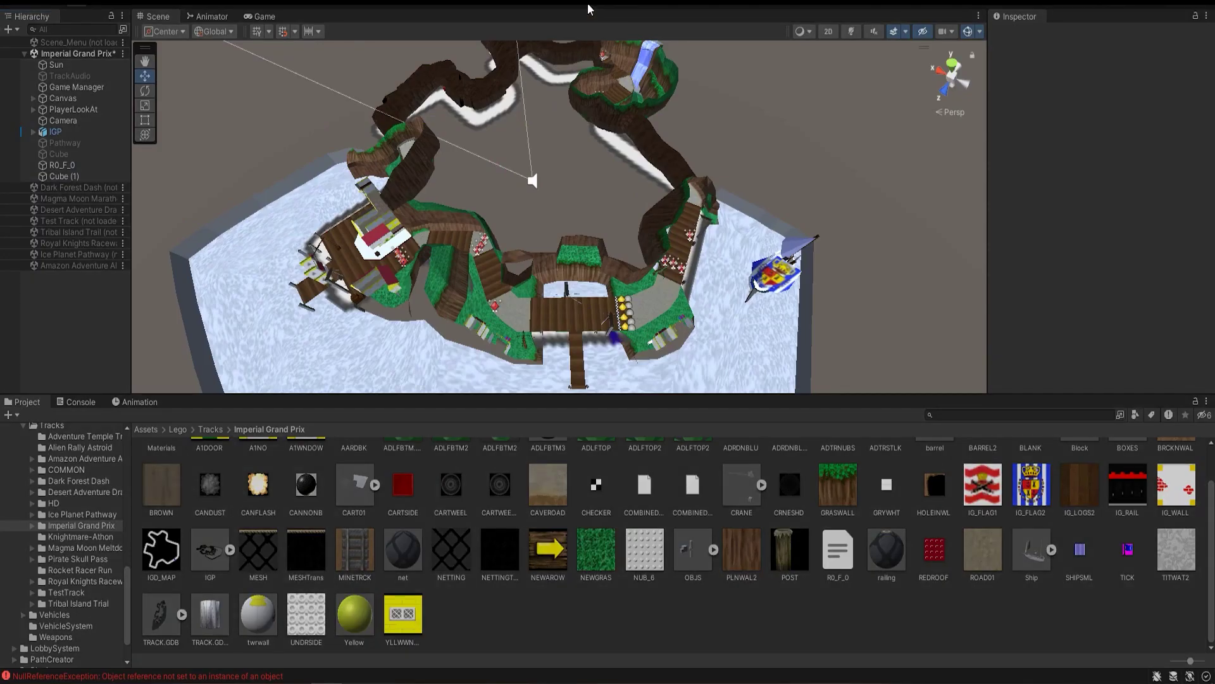
{"action": "left_click", "coordinate": [152, 19]}
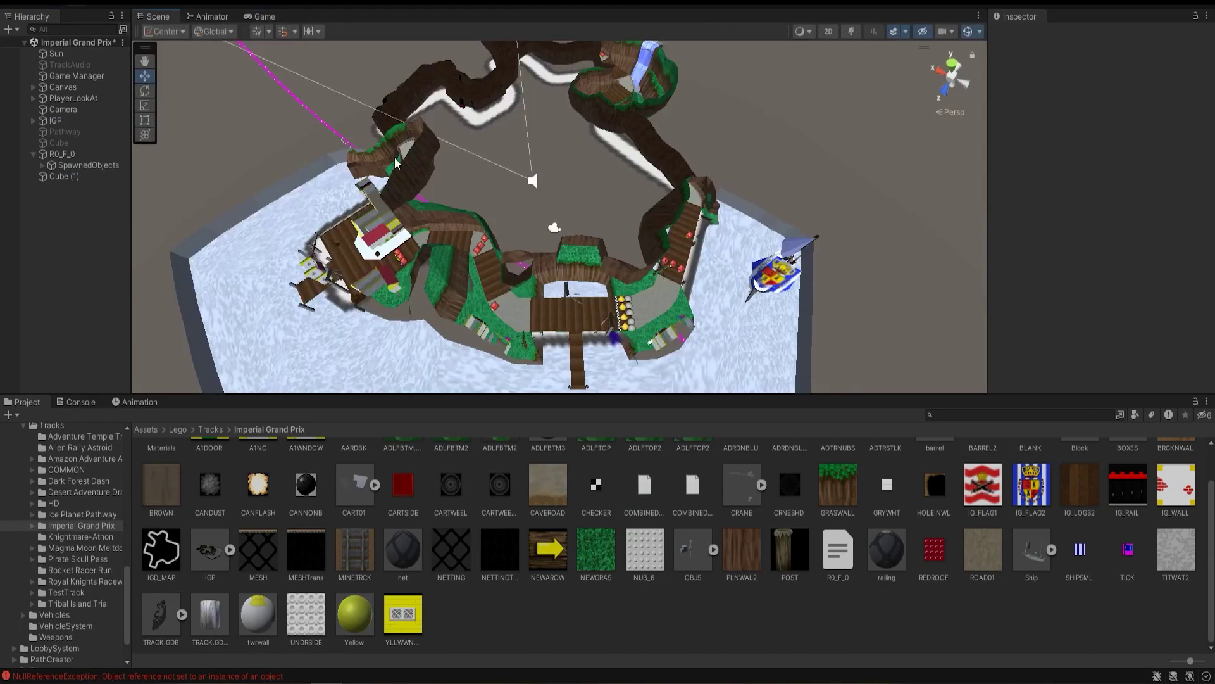
Set the scale of the SpawnedObjects group to 1 so the spawned AI path fits the Imperial Grand Prix track
{"action": "middle_click_drag", "start_coordinate": [403, 165], "coordinate": [396, 121]}
{"action": "scroll", "coordinate": [396, 120], "scroll_direction": "down", "scroll_amount": 2}
{"action": "right_click_drag", "start_coordinate": [395, 121], "coordinate": [454, 95]}
{"action": "middle_click_drag", "start_coordinate": [454, 95], "coordinate": [522, 63]}
{"action": "scroll", "coordinate": [752, 112], "scroll_direction": "down", "scroll_amount": 4}
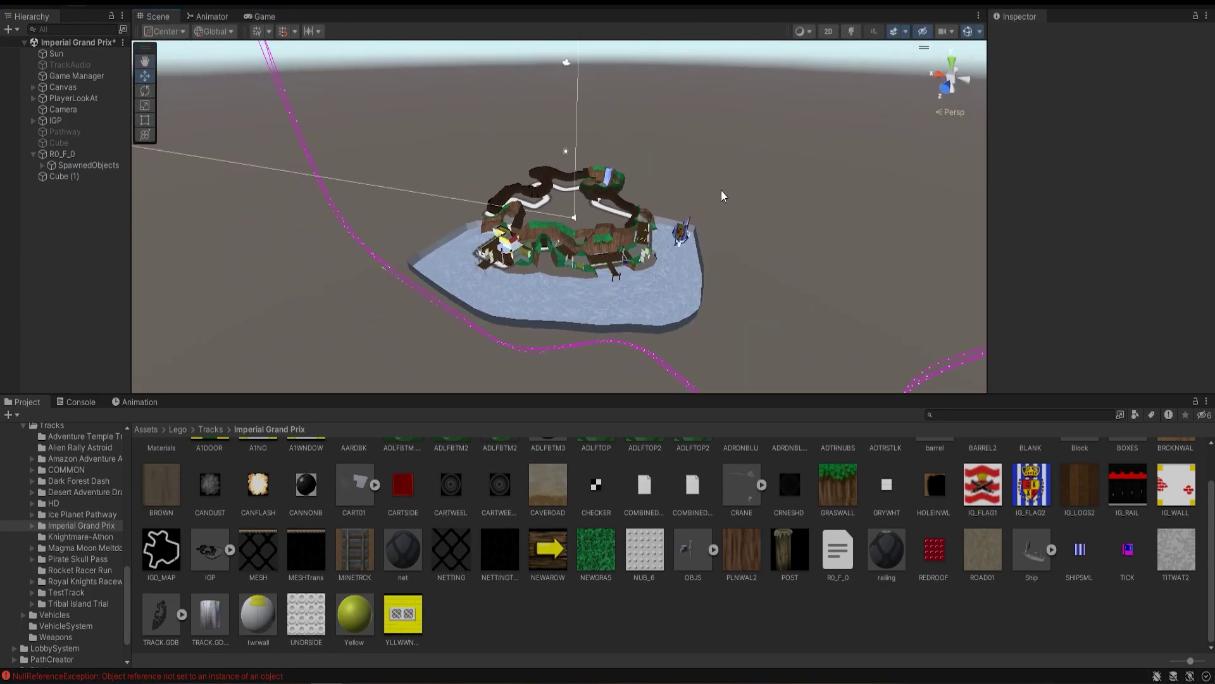
{"action": "left_click_drag", "start_coordinate": [724, 202], "coordinate": [645, 179], "text": "alt"}
{"action": "left_click", "coordinate": [66, 165]}
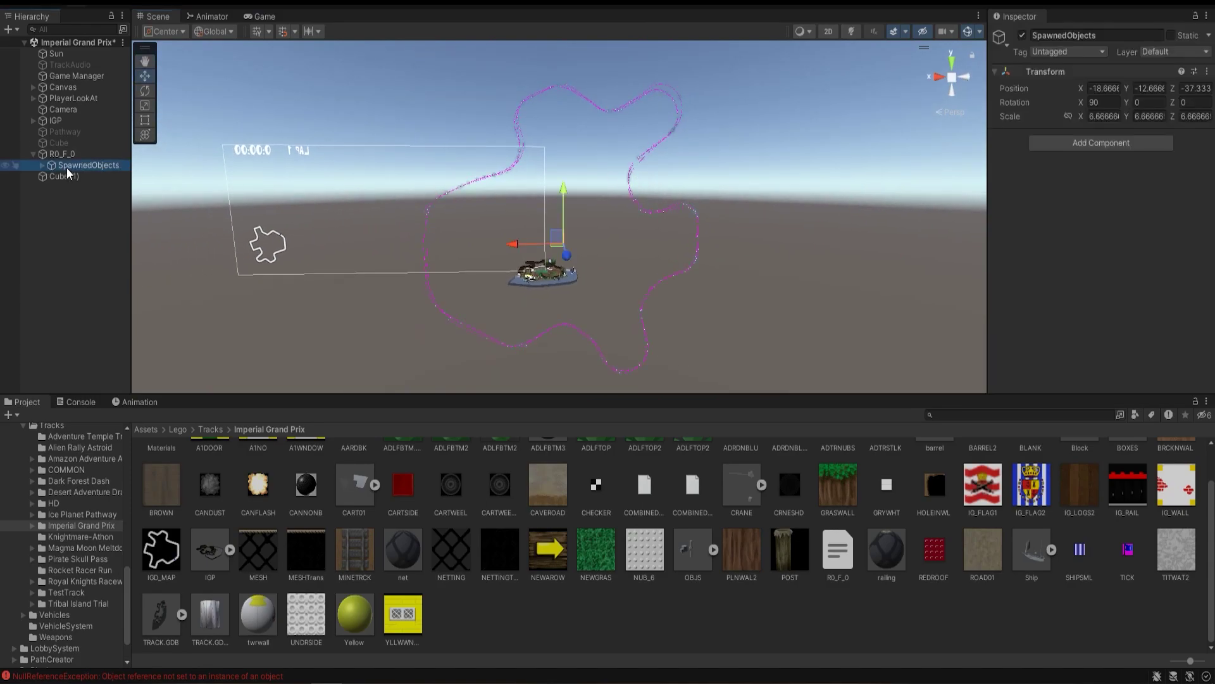
{"action": "left_click", "coordinate": [1100, 116]}
{"action": "type", "text": "11"}
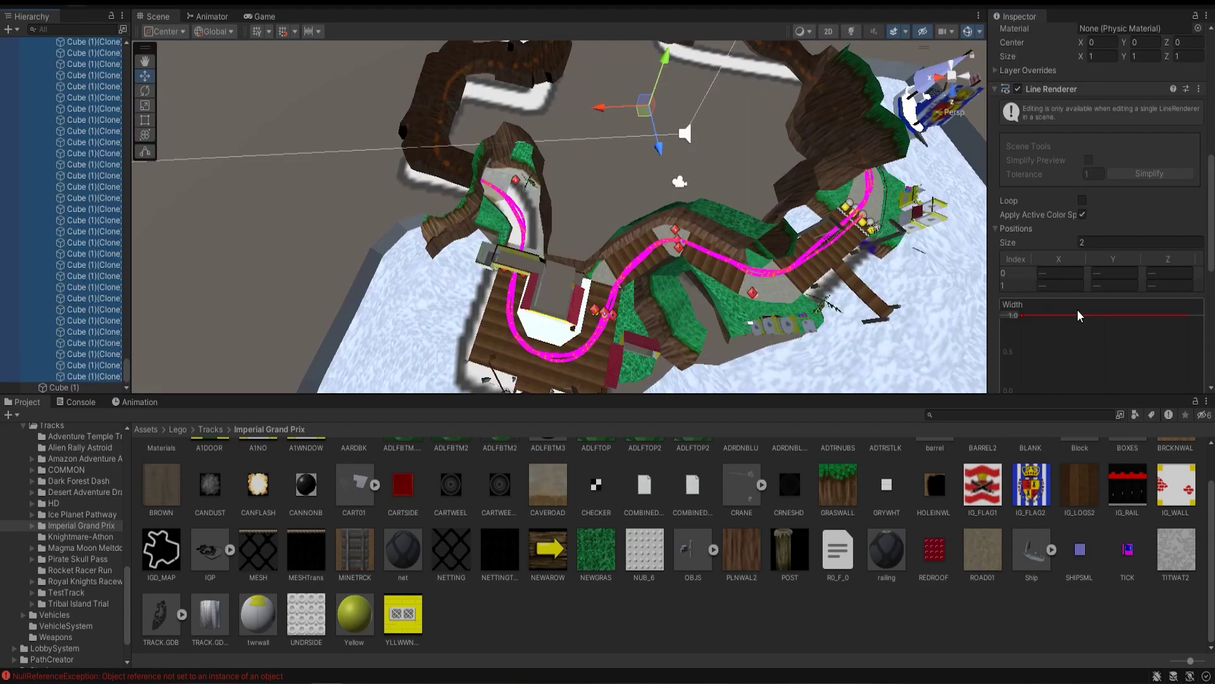
Reduce the Line Renderer width of all selected Cube (1) clones so the AI path is drawn thinner
{"action": "scroll", "coordinate": [1078, 310], "scroll_direction": "down", "scroll_amount": 5}
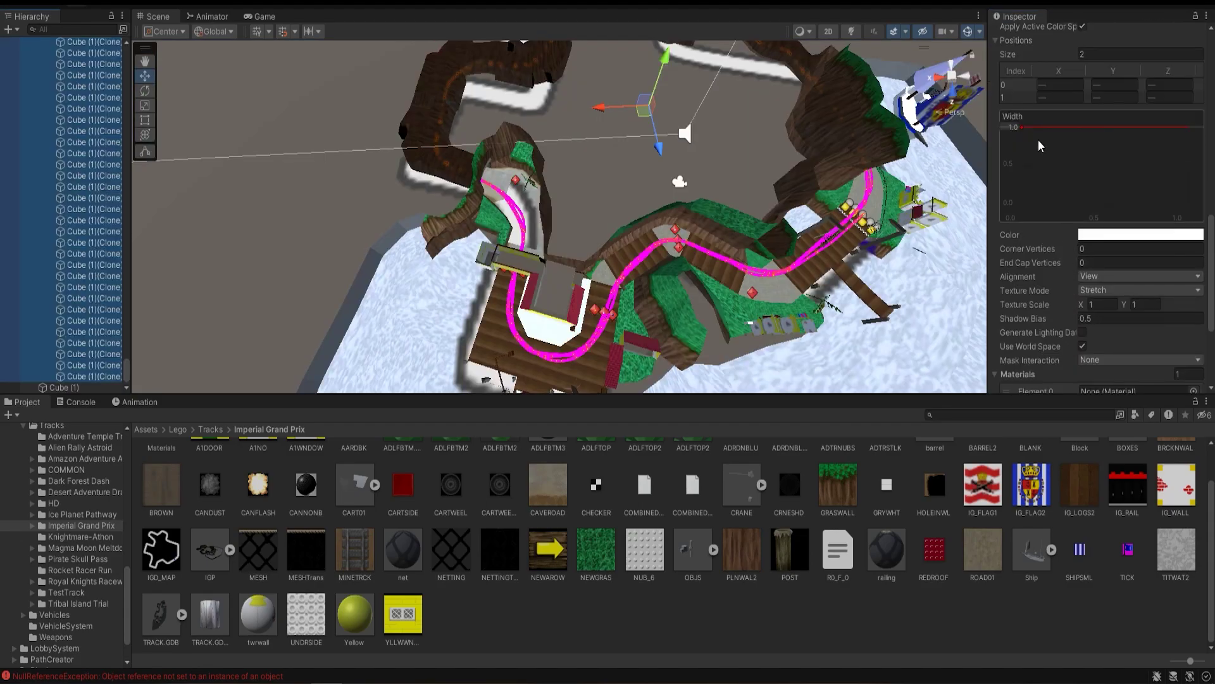
{"action": "left_click_drag", "start_coordinate": [1020, 129], "coordinate": [1013, 183]}
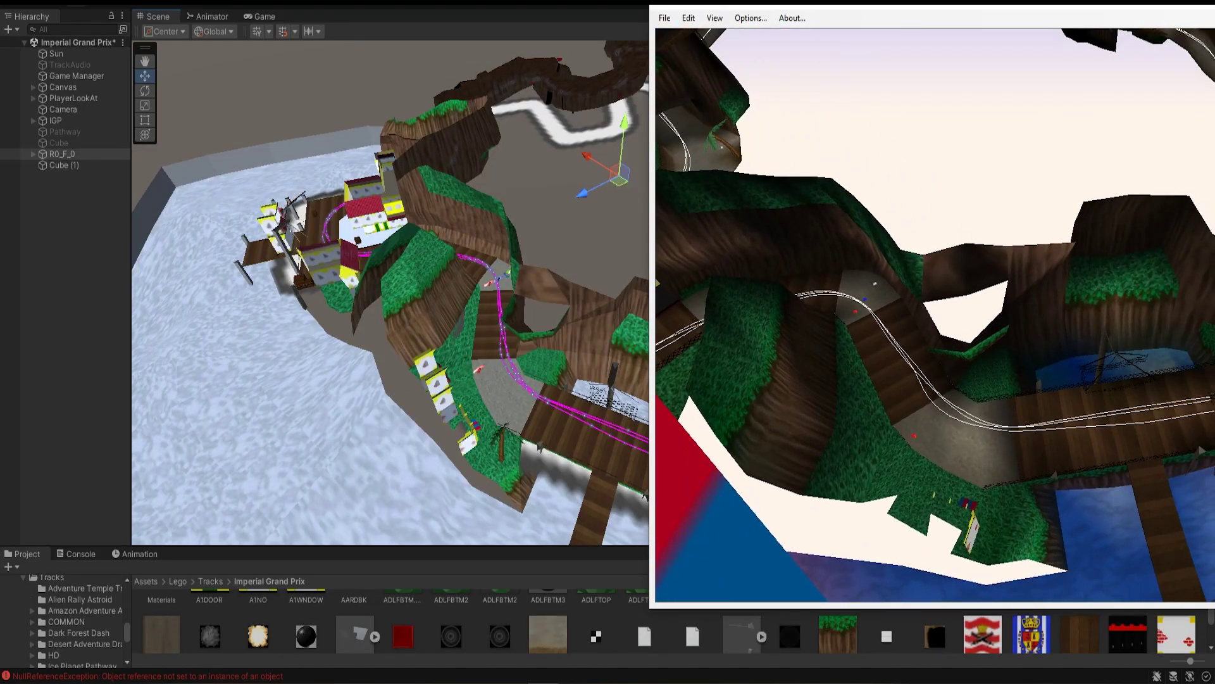
Switch to Track Editor, shrink and place its window beside the Unity track, and compare the R0_F_0.RRB path around the start line
{"action": "left_click_drag", "start_coordinate": [828, 9], "coordinate": [589, 92]}
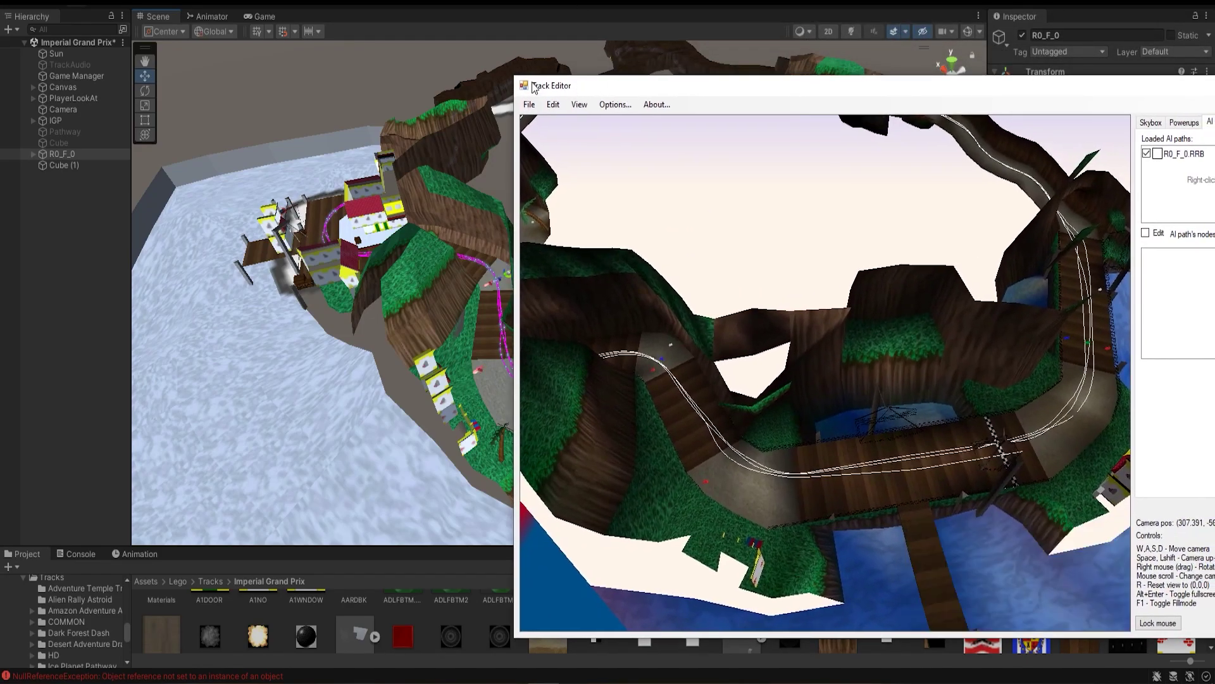
{"action": "left_click_drag", "start_coordinate": [515, 76], "coordinate": [592, 252]}
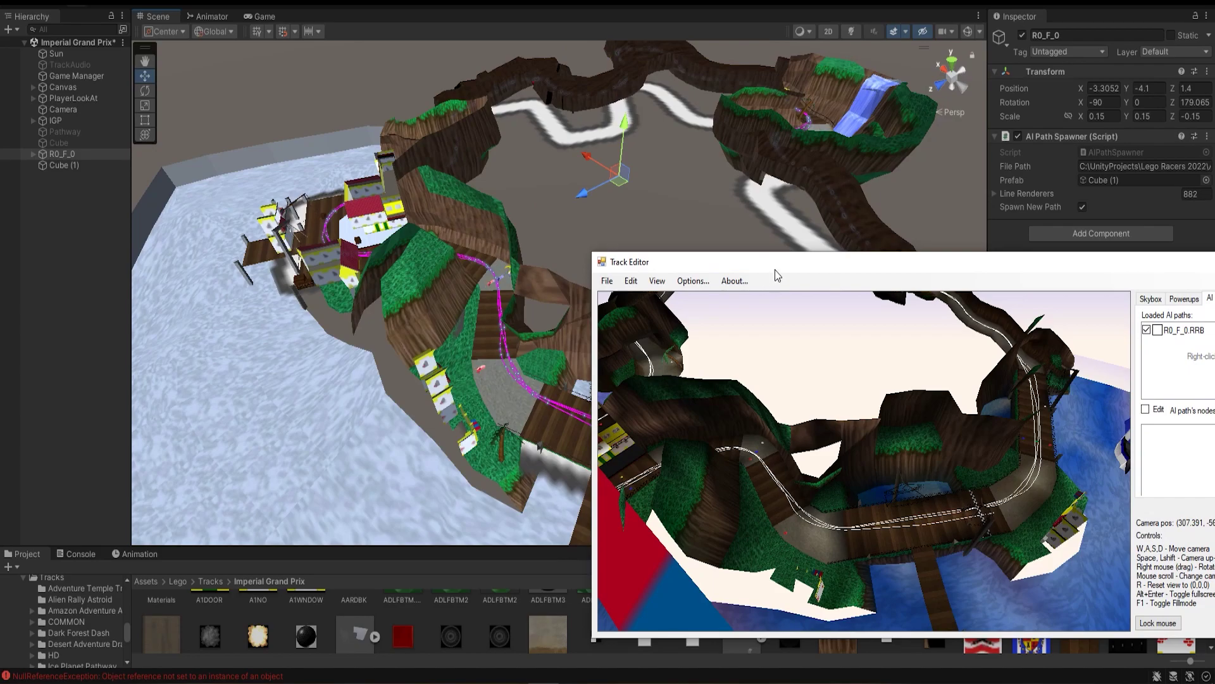
{"action": "left_click_drag", "start_coordinate": [776, 271], "coordinate": [837, 0]}
{"action": "right_click_drag", "start_coordinate": [1063, 147], "coordinate": [1108, 136]}
{"action": "key", "text": "w"}
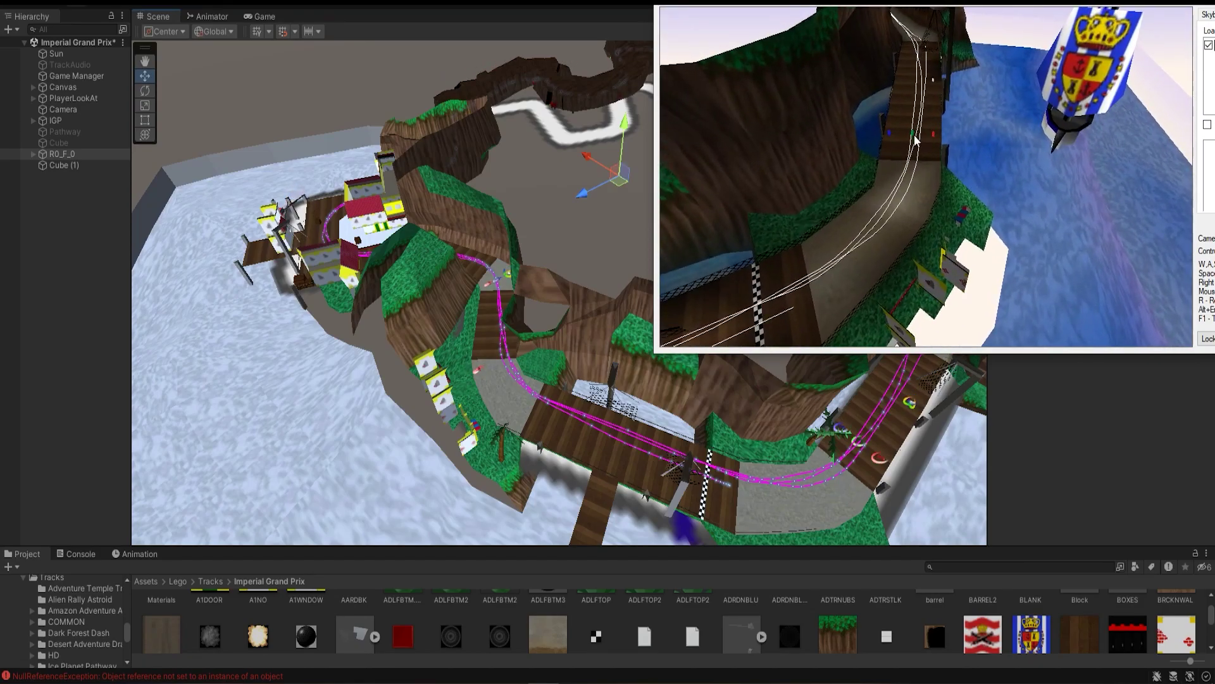